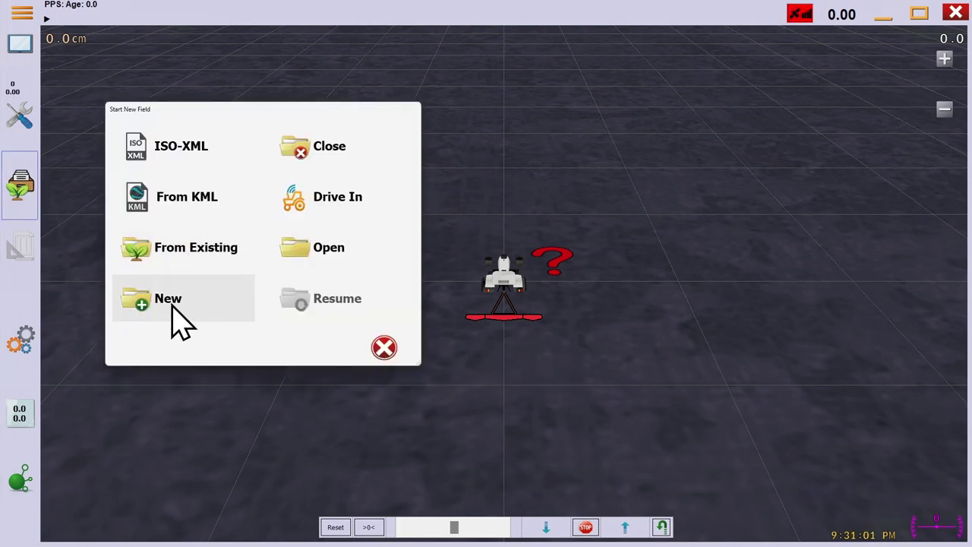
# Step: Create a new field, name it RecordedPathDemo on the on-screen keyboard, and open it
pyautogui.click(174, 312)
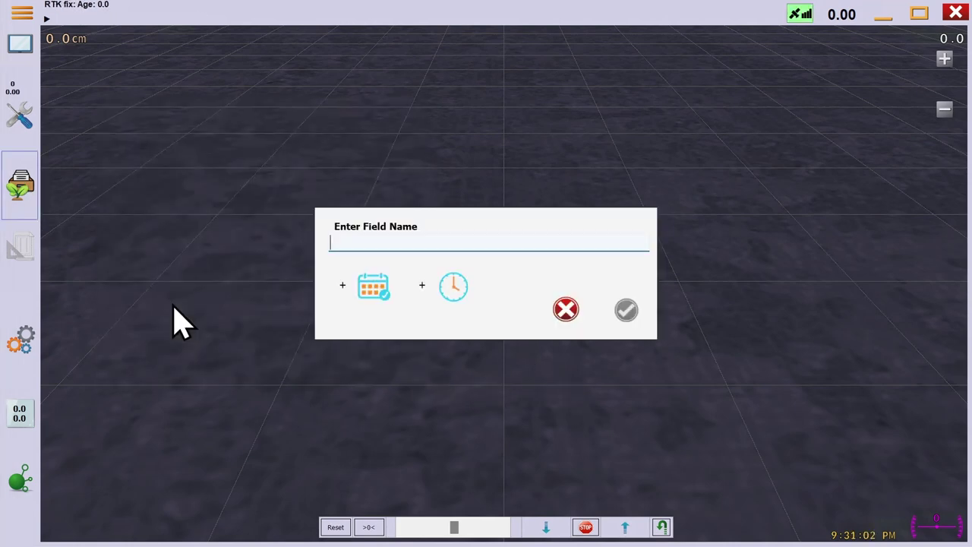
pyautogui.click(393, 238)
pyautogui.write('Recorded')
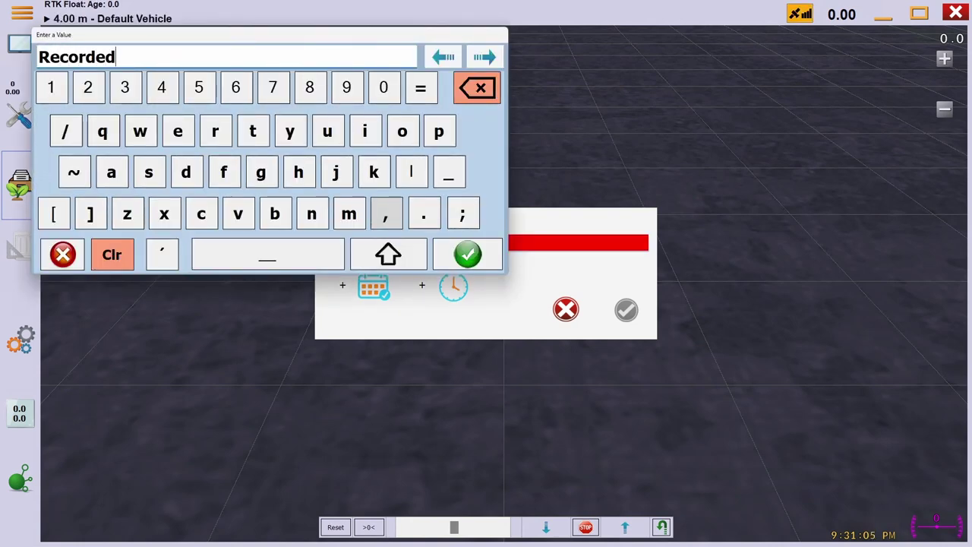
pyautogui.write('PathDemo')
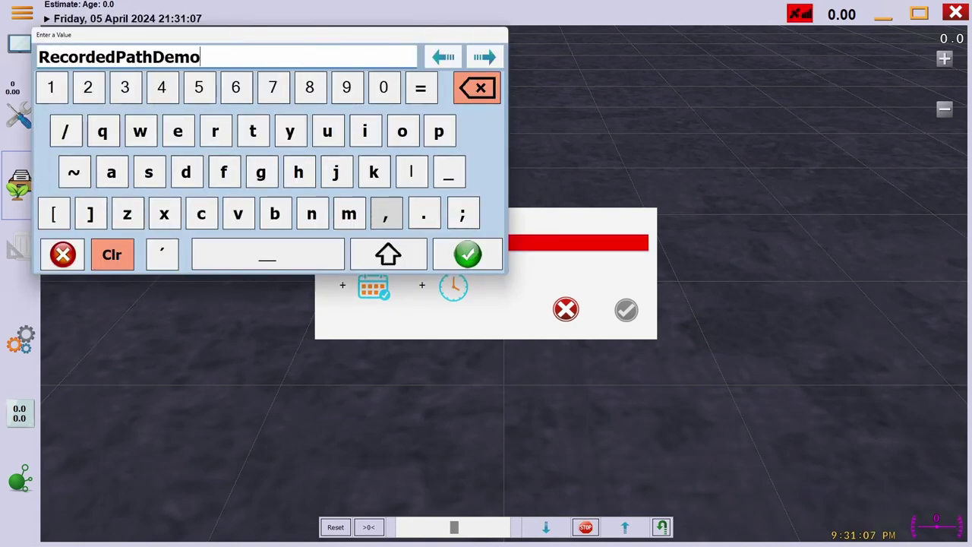
pyautogui.click(459, 259)
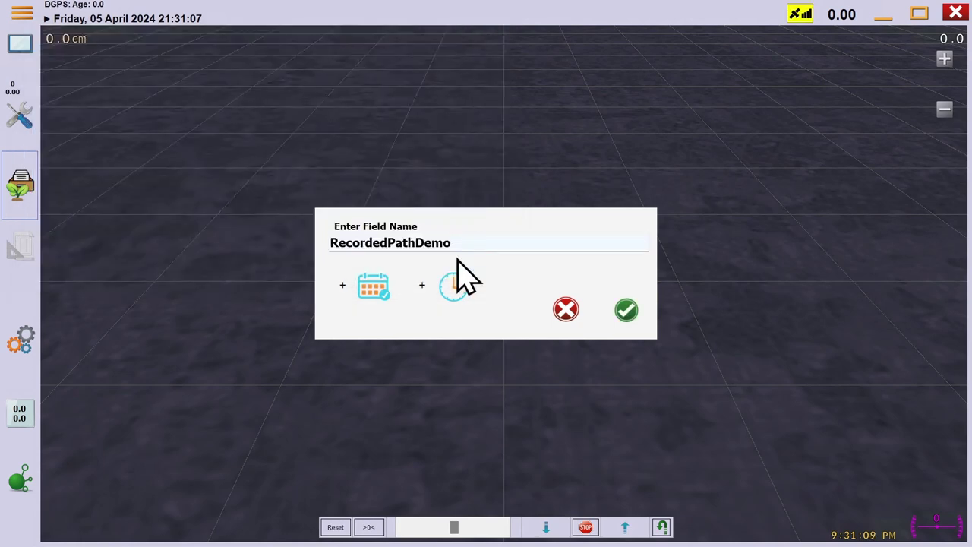
pyautogui.click(628, 312)
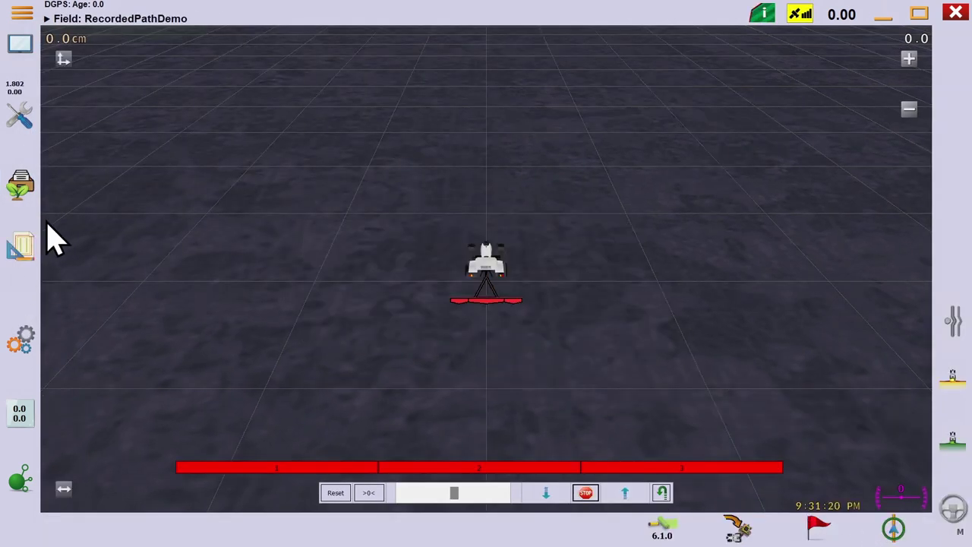
# Step: Open the Recorded Path tools and check the Tracks list and saved-path folder, finding both empty
pyautogui.click(24, 250)
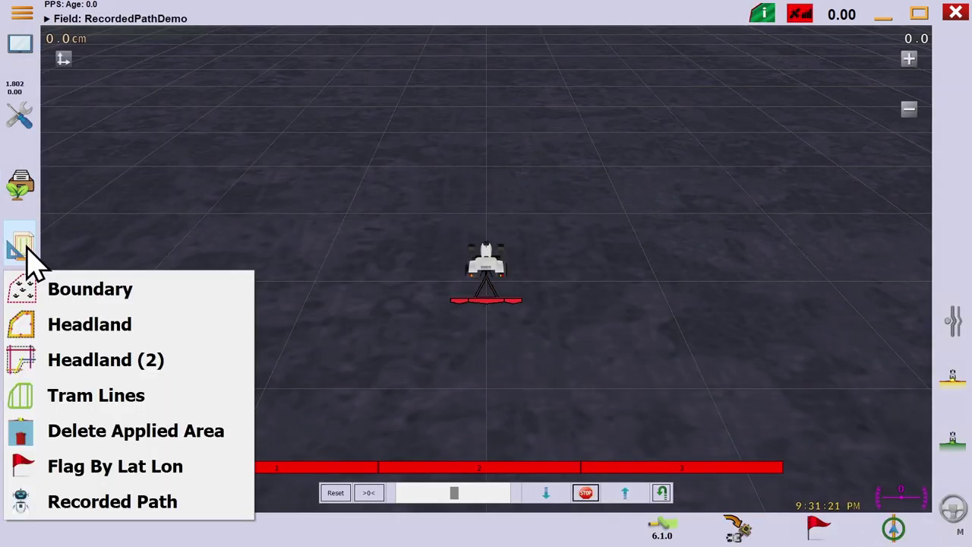
pyautogui.click(131, 505)
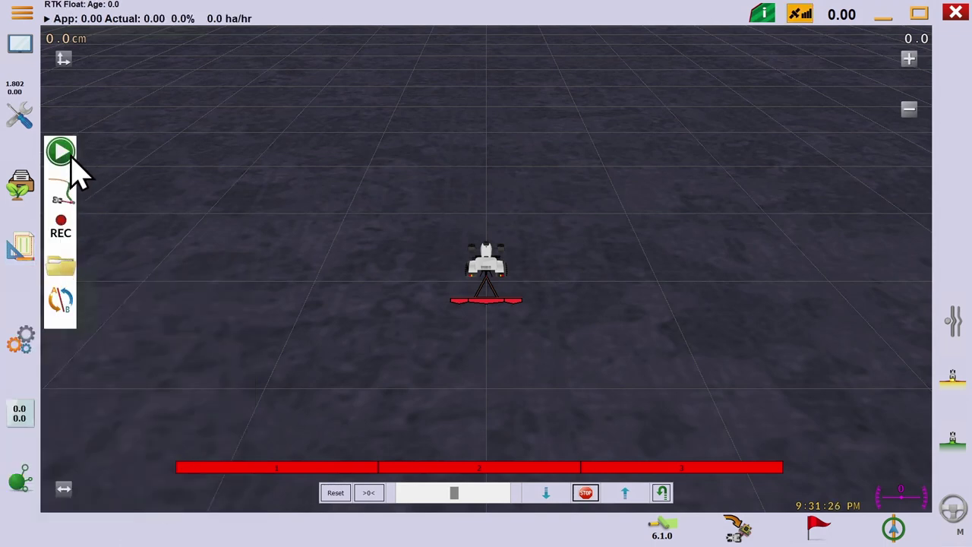
pyautogui.click(894, 530)
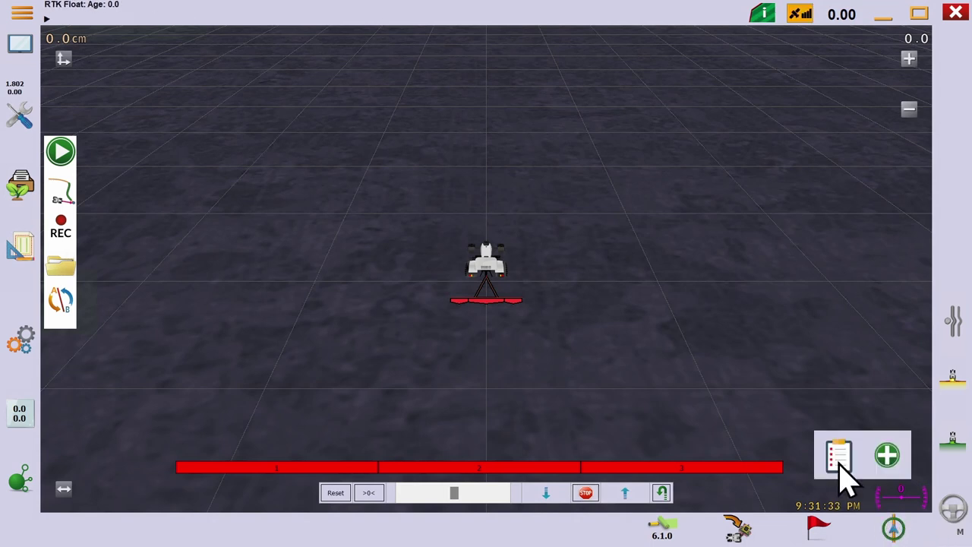
pyautogui.click(840, 465)
pyautogui.moveTo(130, 43); pyautogui.dragTo(339, 119)
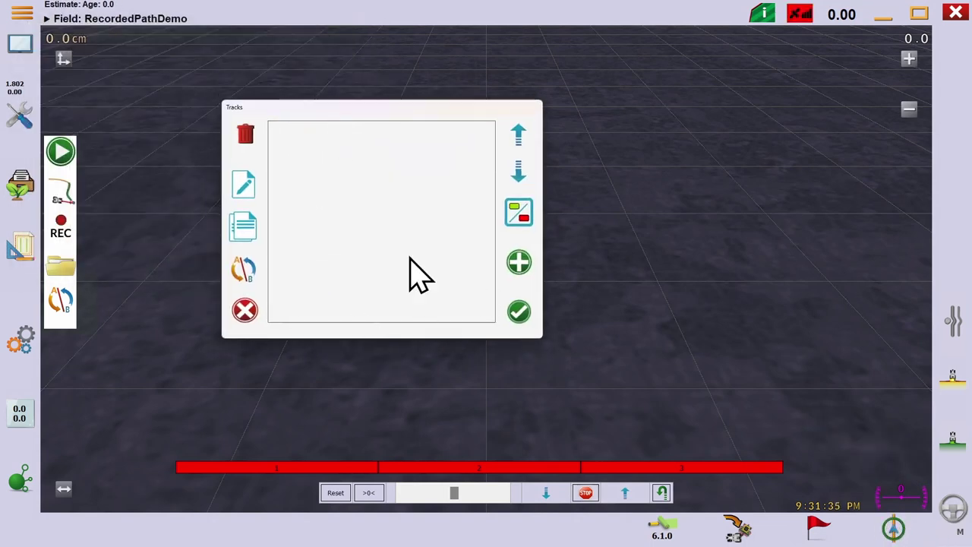
pyautogui.click(519, 313)
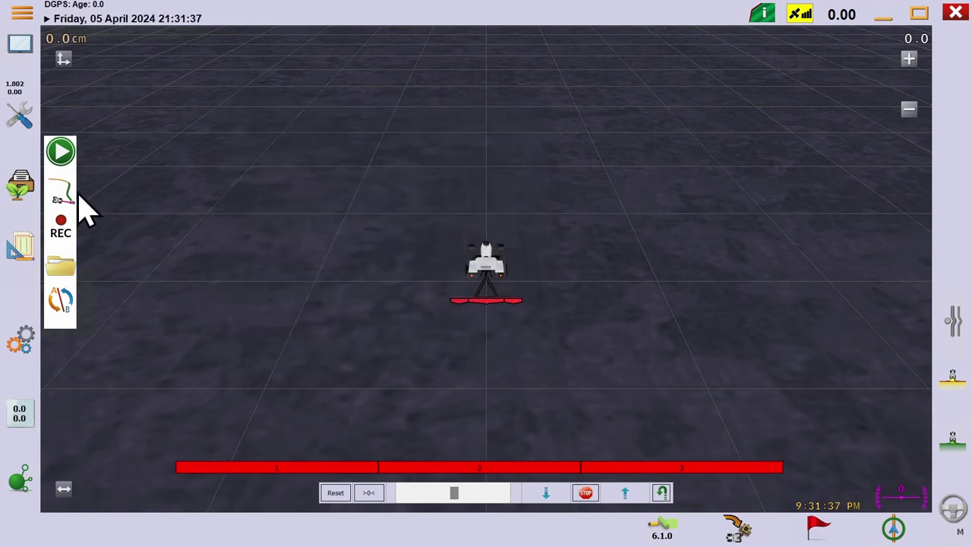
pyautogui.click(61, 266)
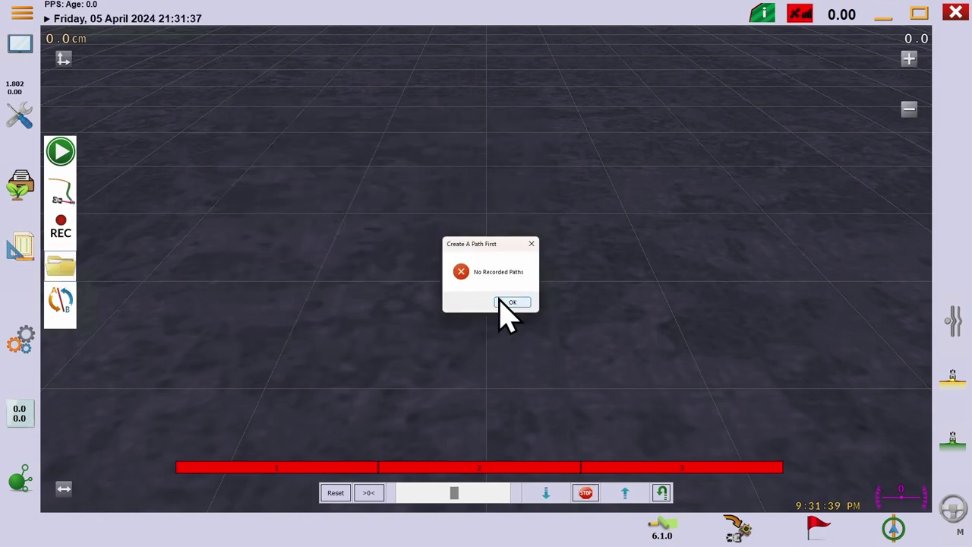
# Step: Create a straight A+ guidance track with a 0° heading from the tractor's position
pyautogui.click(512, 303)
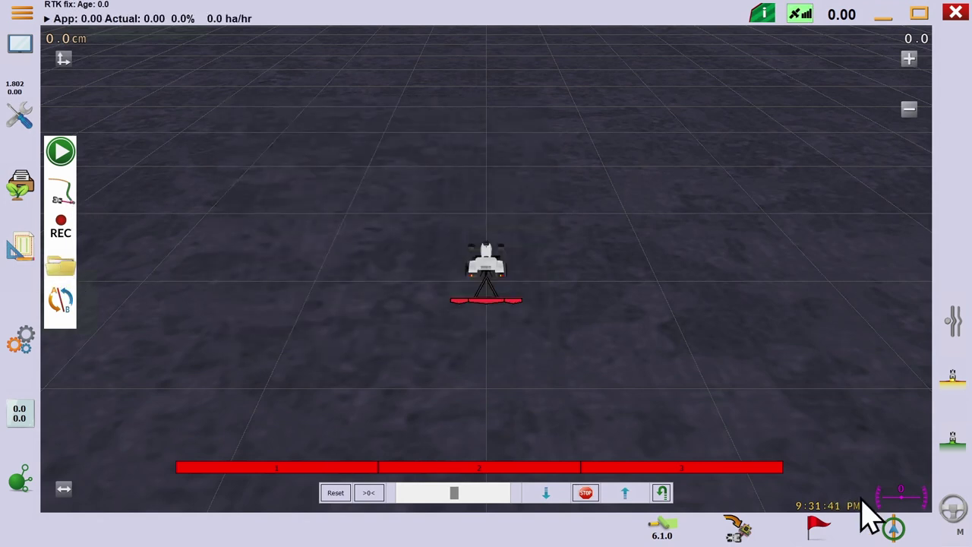
pyautogui.click(894, 530)
pyautogui.click(887, 455)
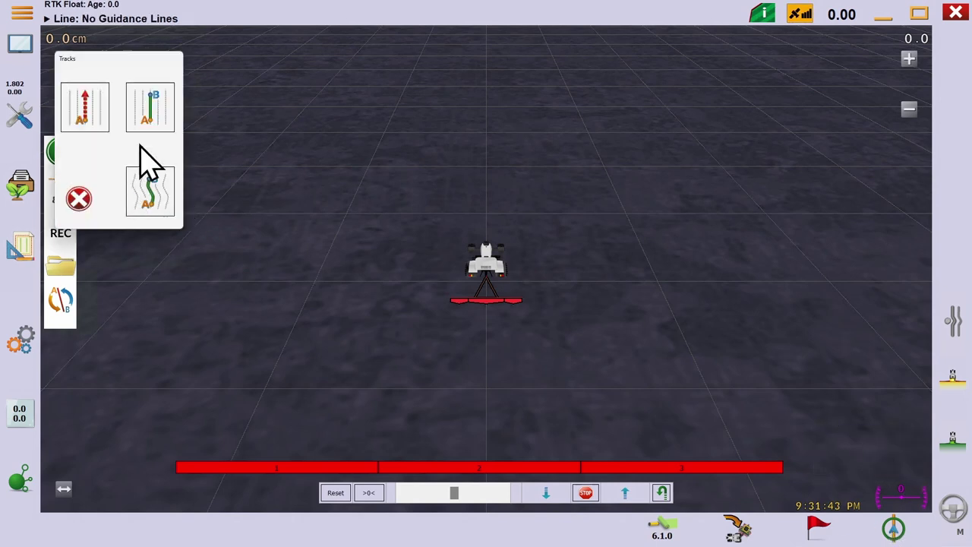
pyautogui.click(90, 114)
pyautogui.click(154, 129)
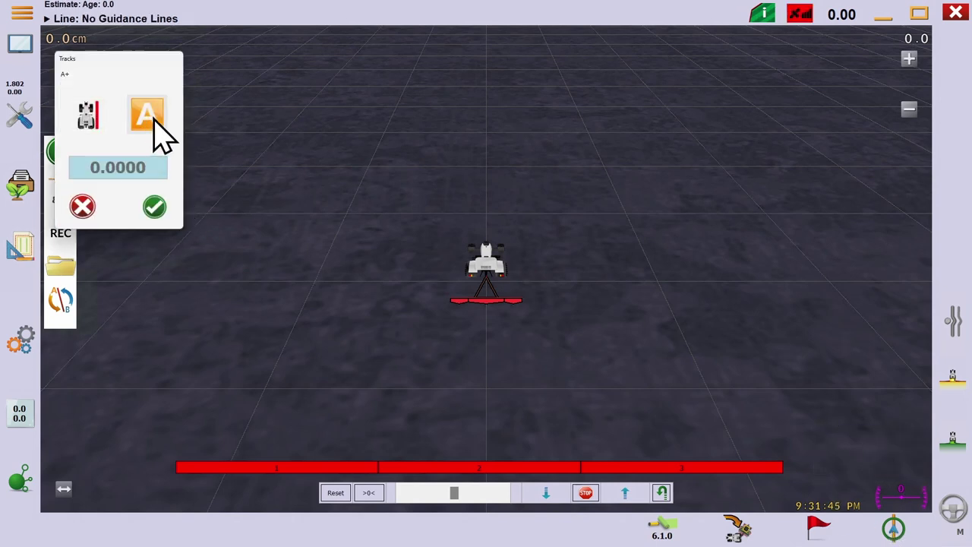
pyautogui.click(154, 207)
pyautogui.click(152, 208)
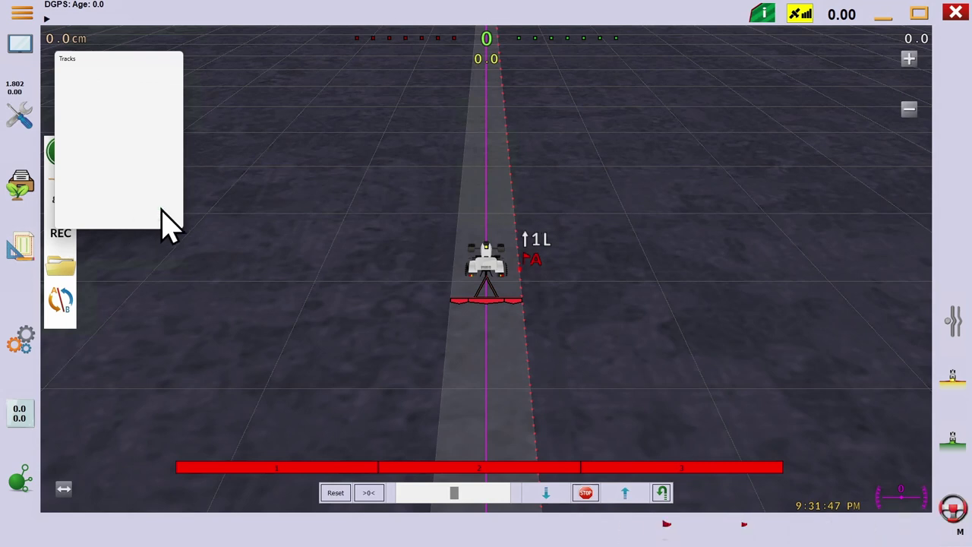
# Step: Activate the A+0° track from the Tracks list, then switch the guidance line off
pyautogui.click(58, 266)
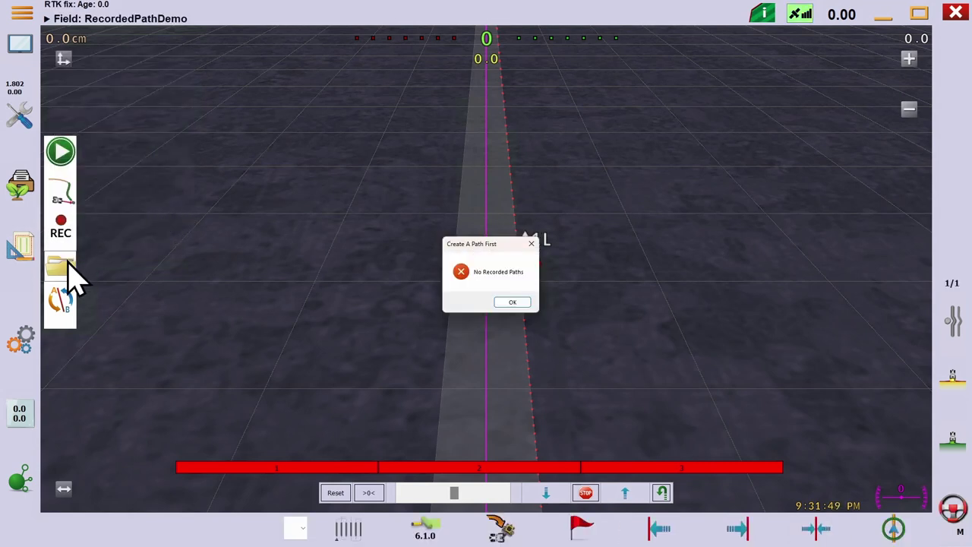
pyautogui.click(514, 302)
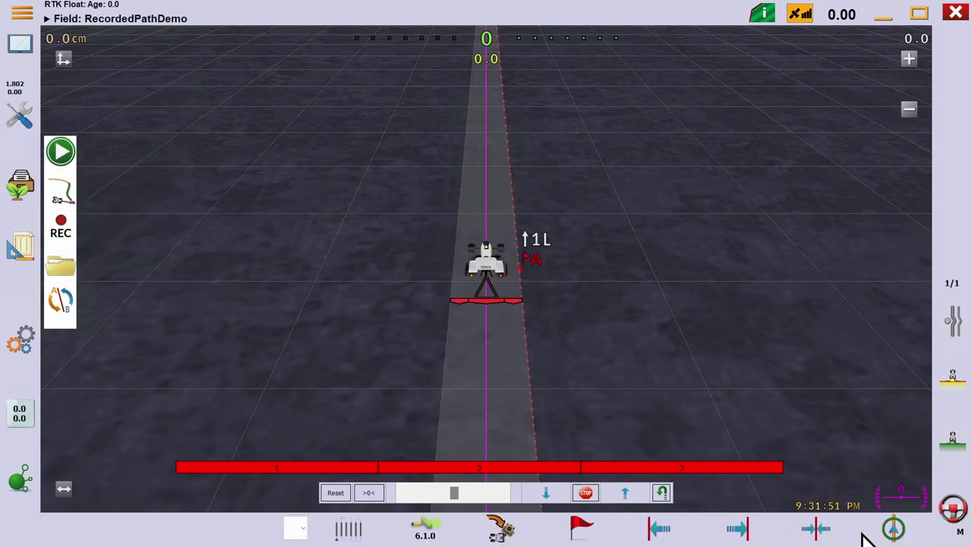
pyautogui.click(893, 529)
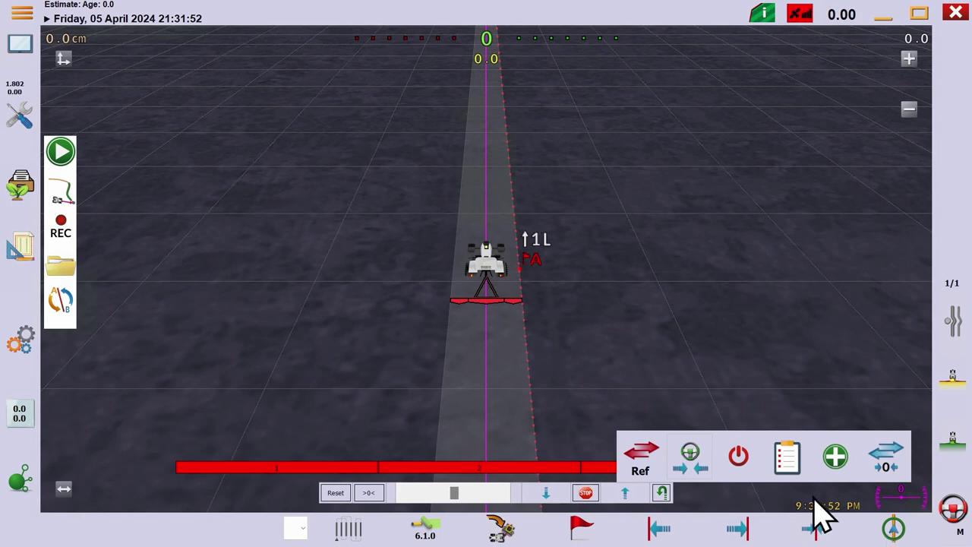
pyautogui.click(791, 456)
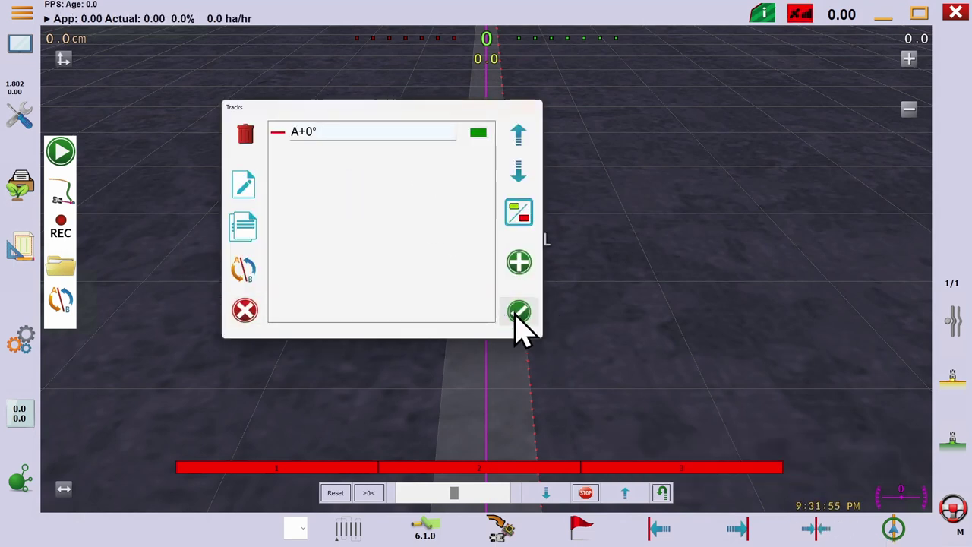
pyautogui.click(518, 313)
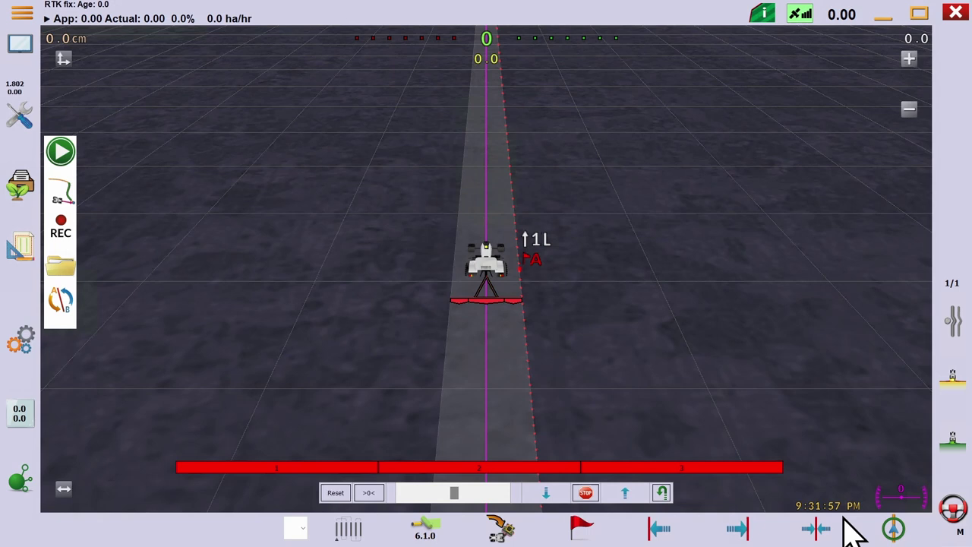
pyautogui.click(896, 535)
pyautogui.click(737, 462)
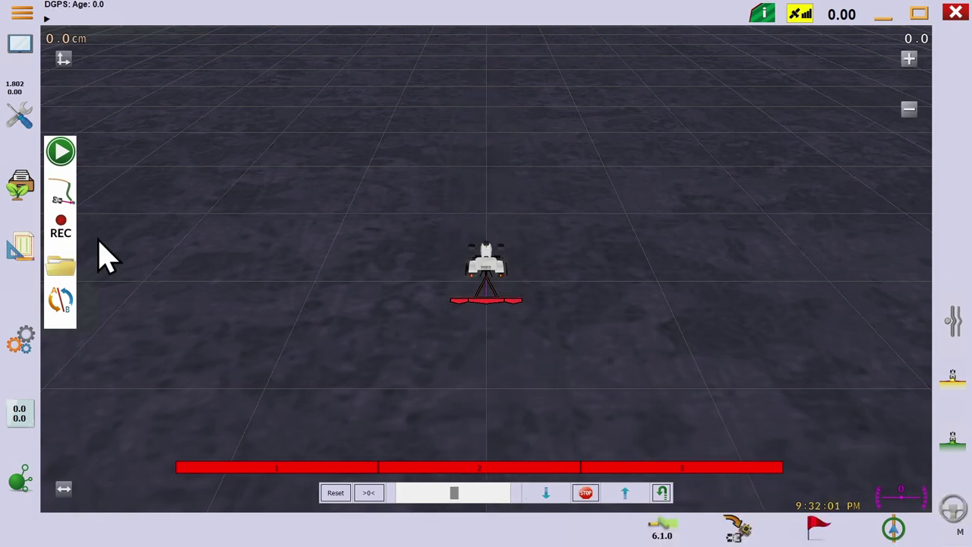
# Step: Start recording a path while driving the simulated tractor straight, then reset it to stop
pyautogui.click(61, 231)
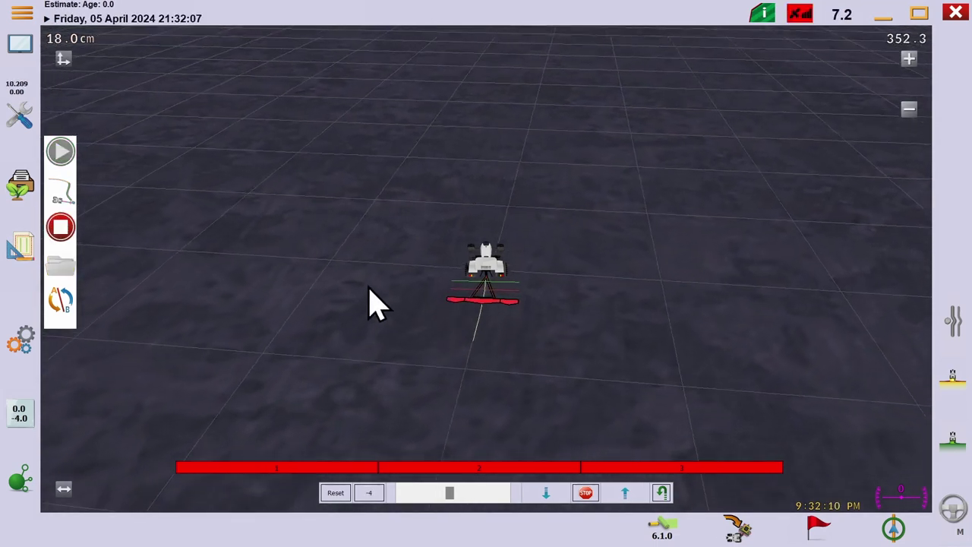
pyautogui.click(376, 499)
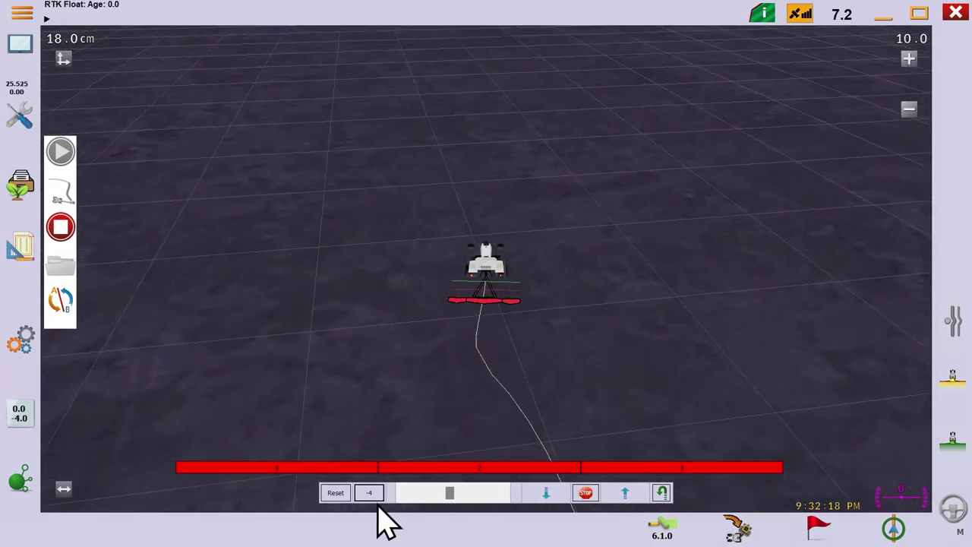
pyautogui.click(625, 492)
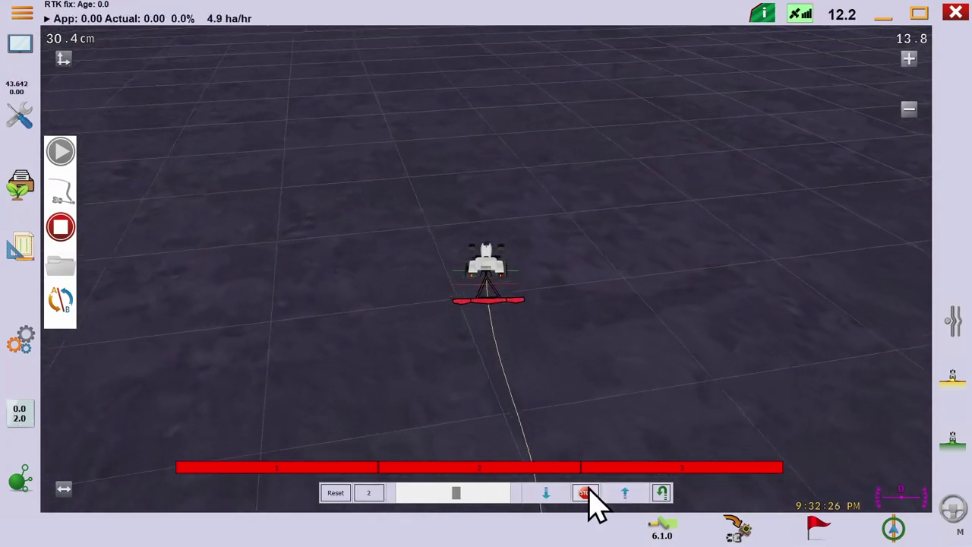
pyautogui.click(368, 494)
pyautogui.click(369, 494)
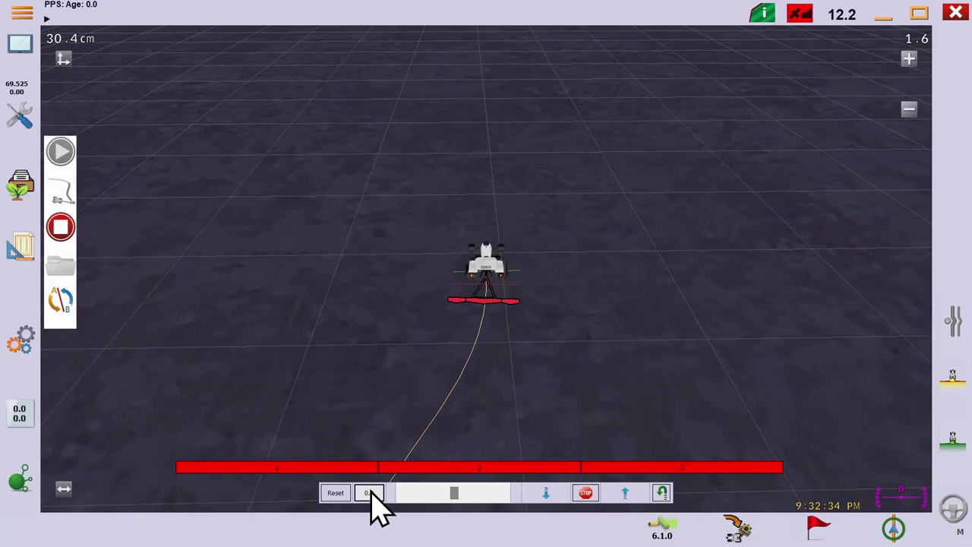
pyautogui.click(334, 492)
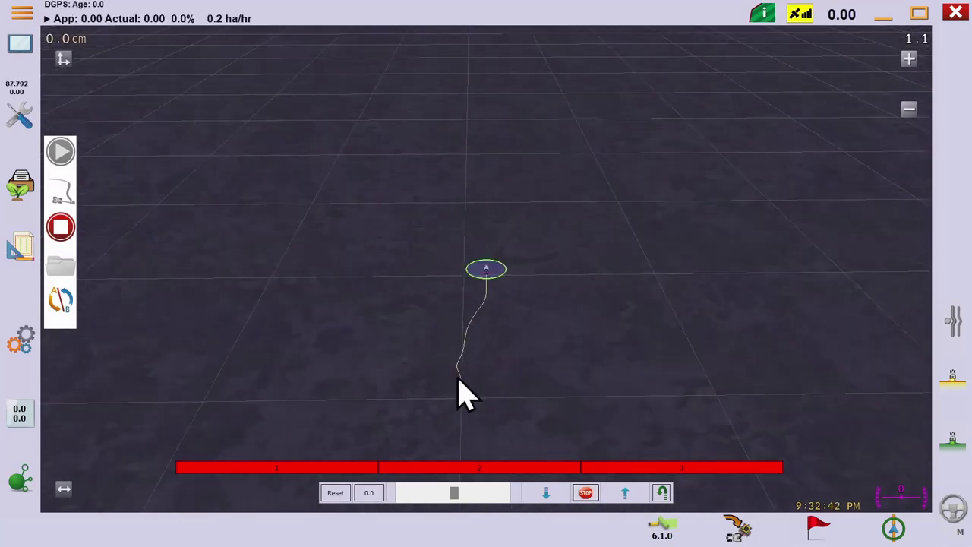
# Step: Stop the recording and save it under the name path1
pyautogui.click(60, 228)
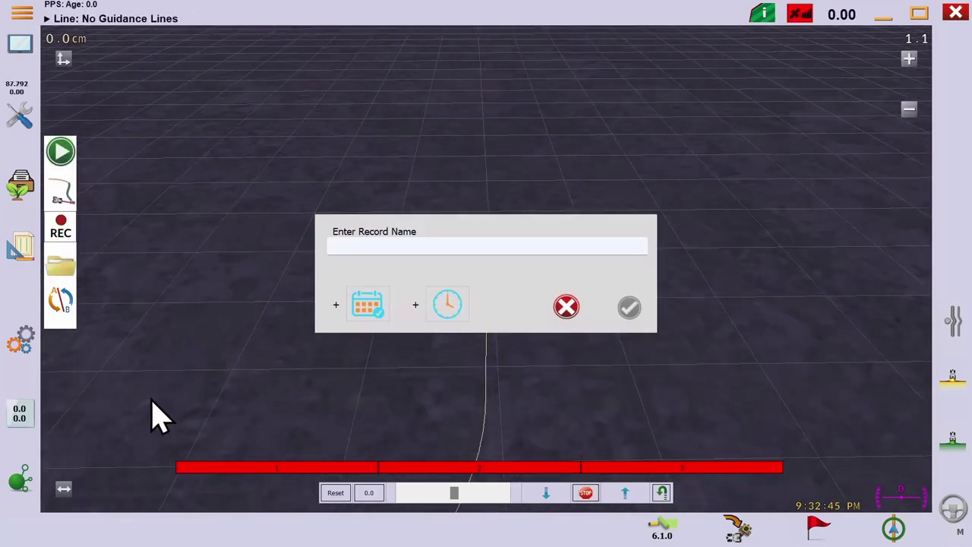
pyautogui.click(400, 244)
pyautogui.write('path1')
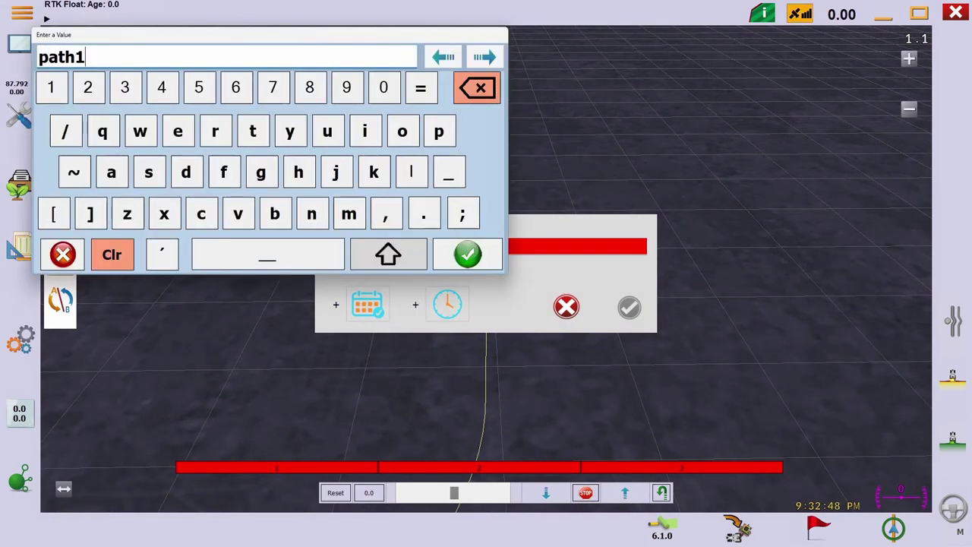
pyautogui.click(467, 254)
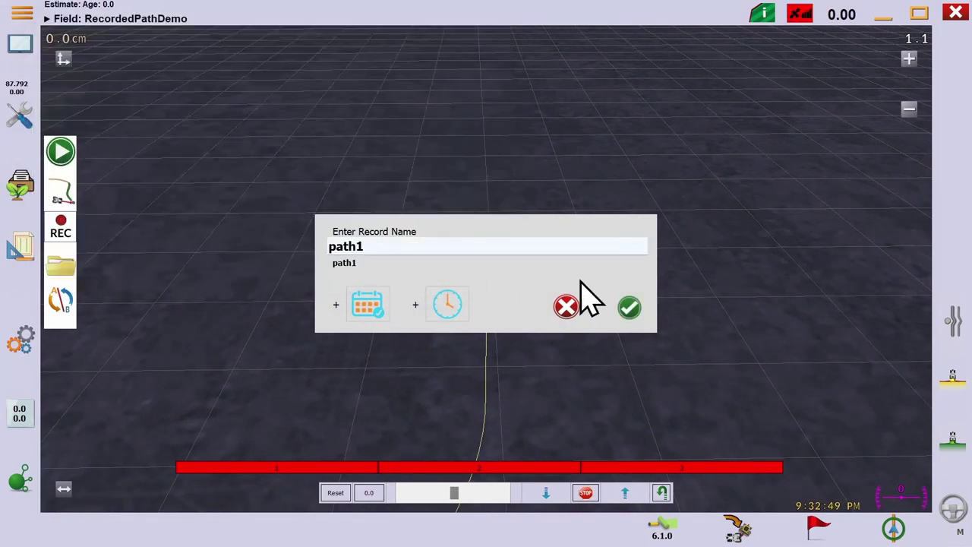
pyautogui.click(629, 307)
pyautogui.click(892, 534)
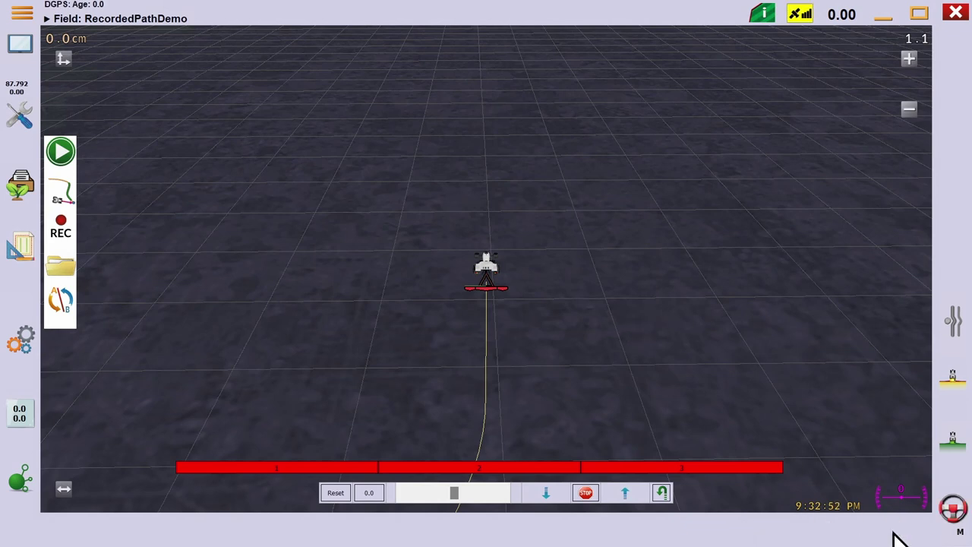
pyautogui.click(892, 534)
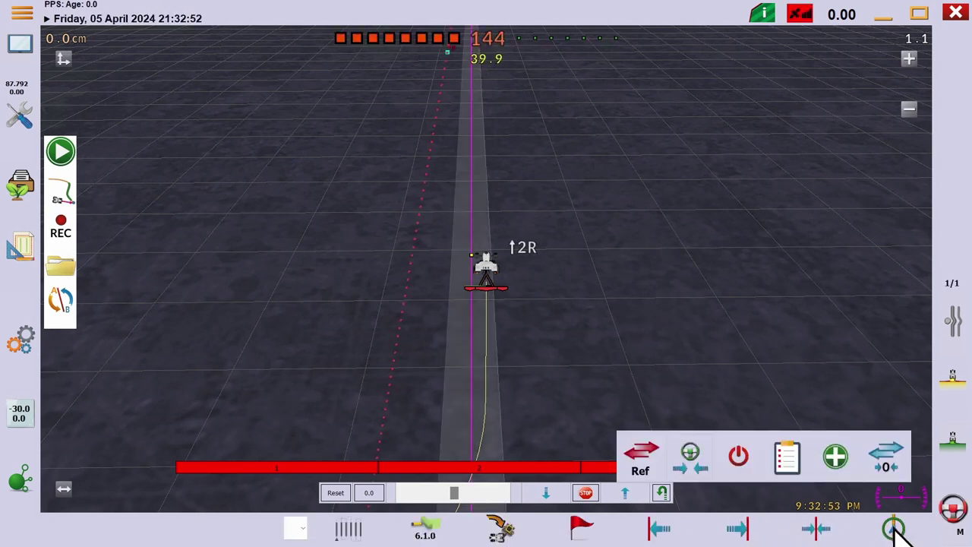
pyautogui.click(788, 462)
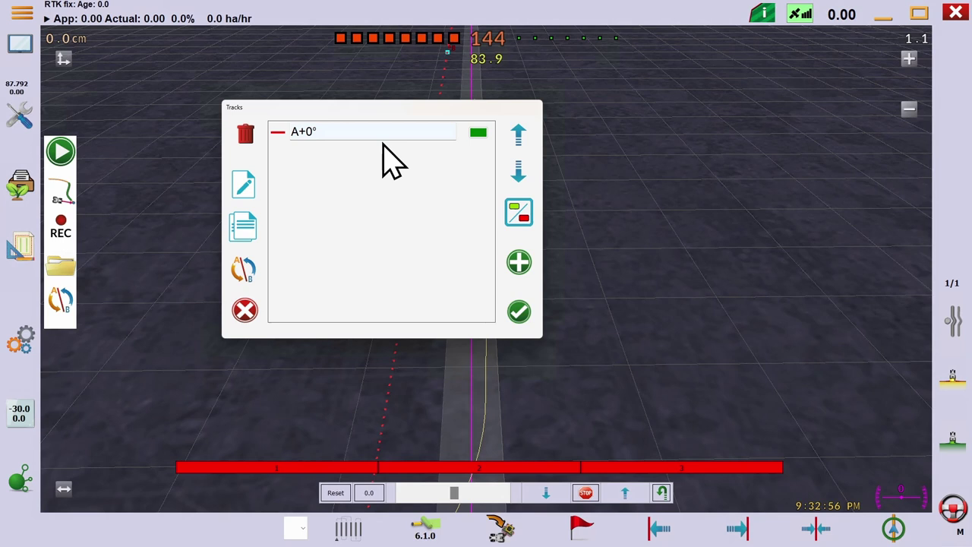
pyautogui.click(246, 311)
pyautogui.click(894, 530)
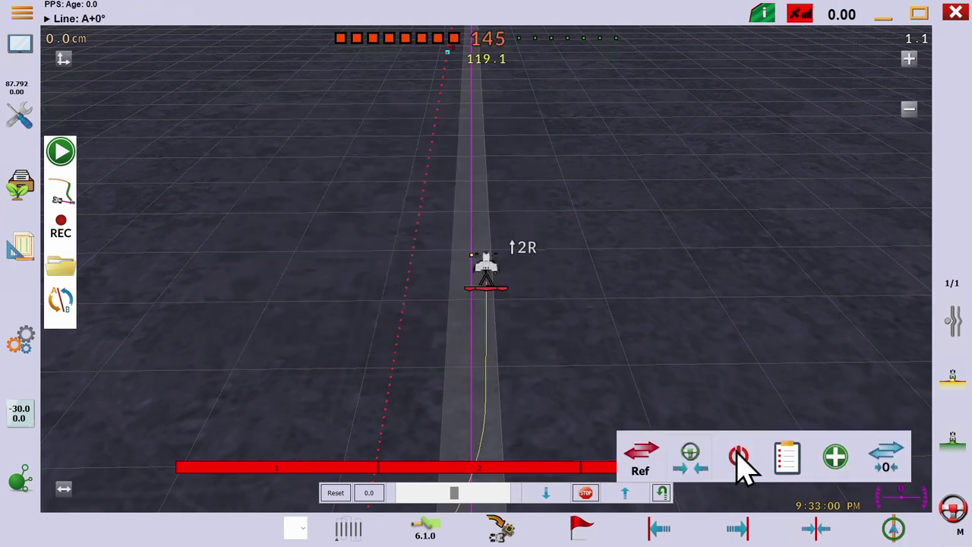
pyautogui.click(738, 457)
# Step: Switch the recorded path off with Path Off and reopen the field tools list
pyautogui.click(61, 264)
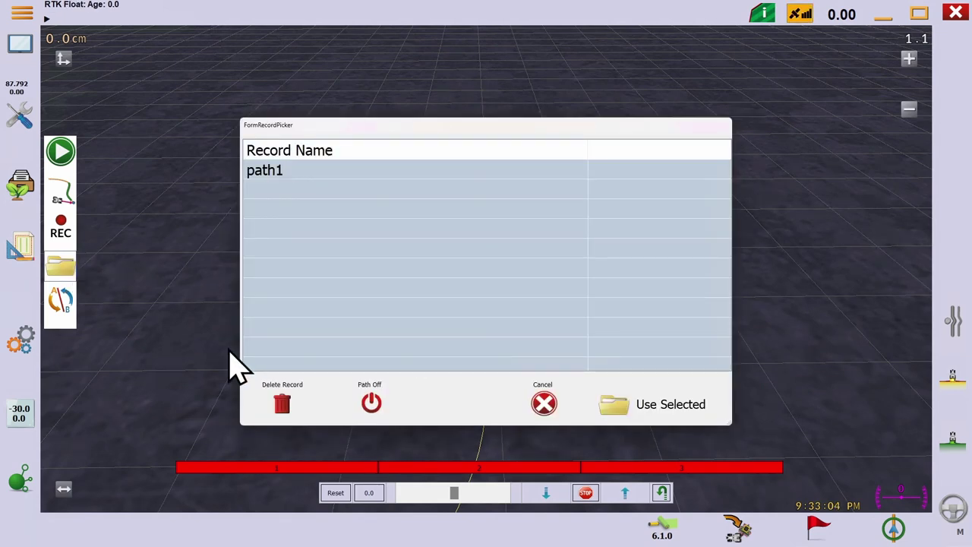
pyautogui.click(371, 404)
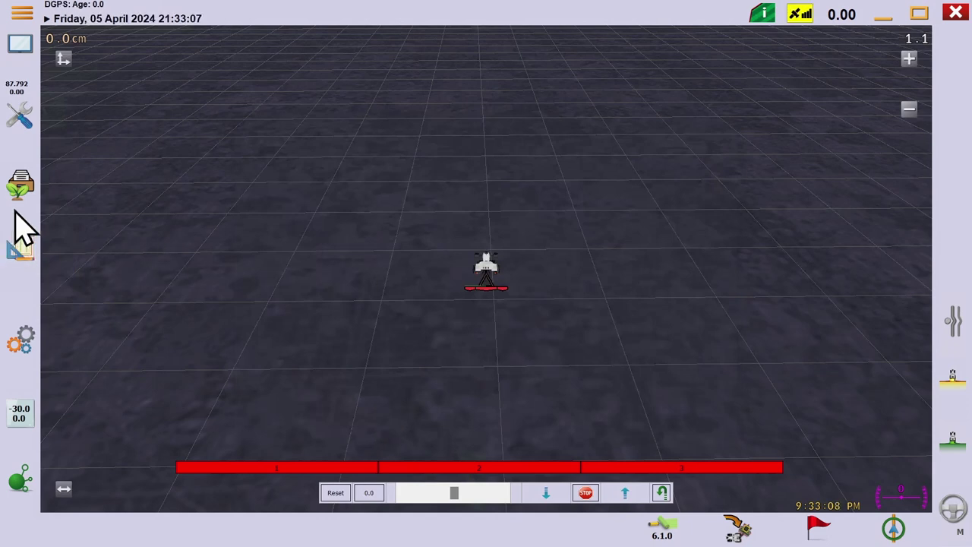
pyautogui.click(27, 254)
# Step: Select the path1 recording and load it onto the field with Use Selected
pyautogui.click(117, 505)
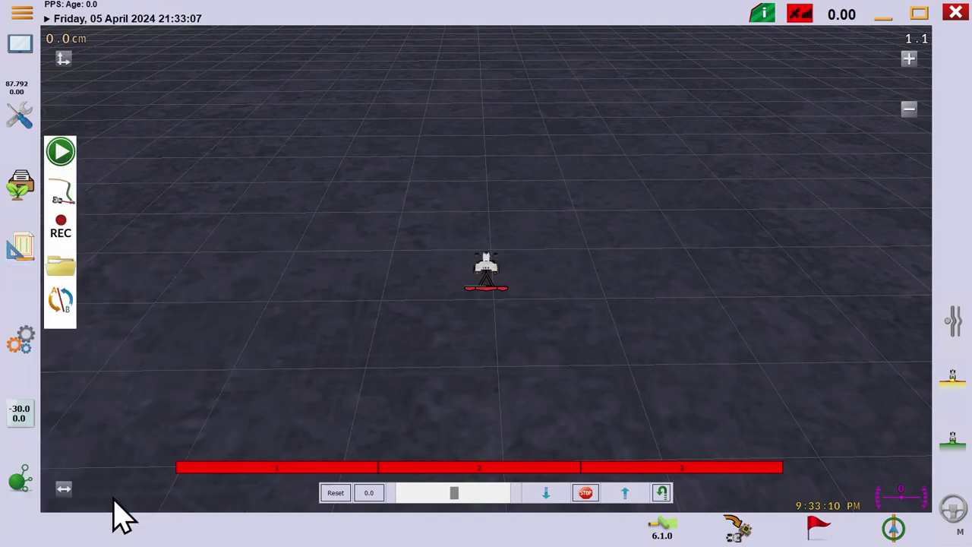
pyautogui.click(62, 264)
pyautogui.click(268, 174)
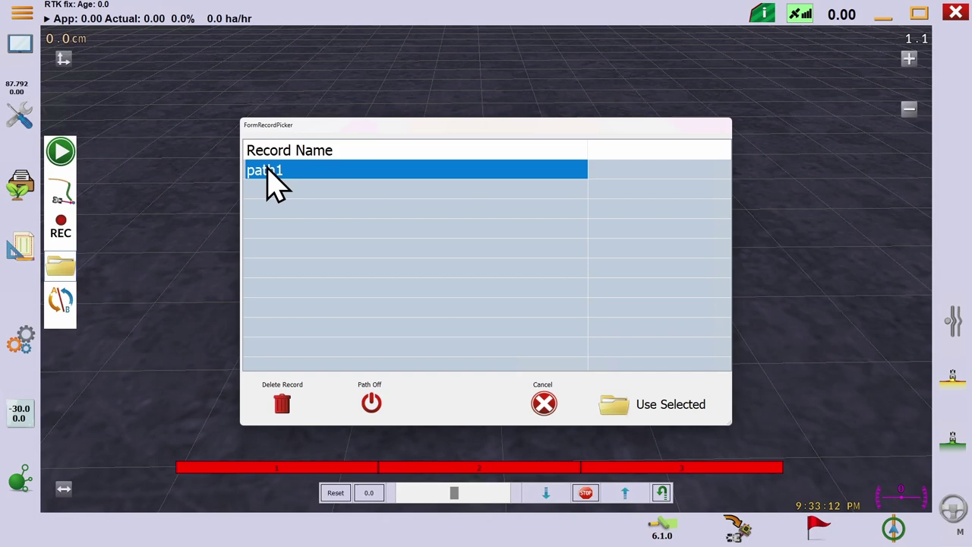
pyautogui.click(635, 404)
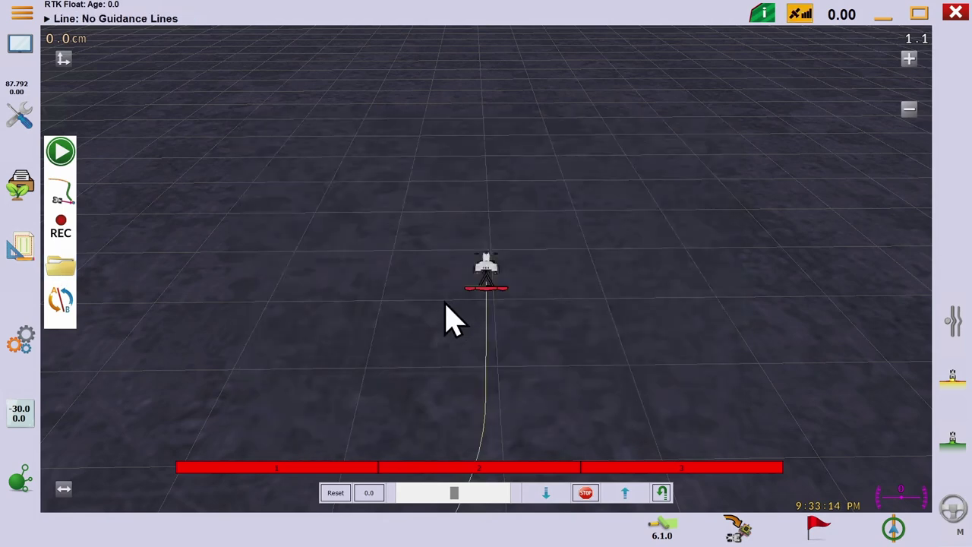
# Step: Speed up the simulated tractor and straighten its steering to drive beside path1
pyautogui.scroll(-2, 454, 321)
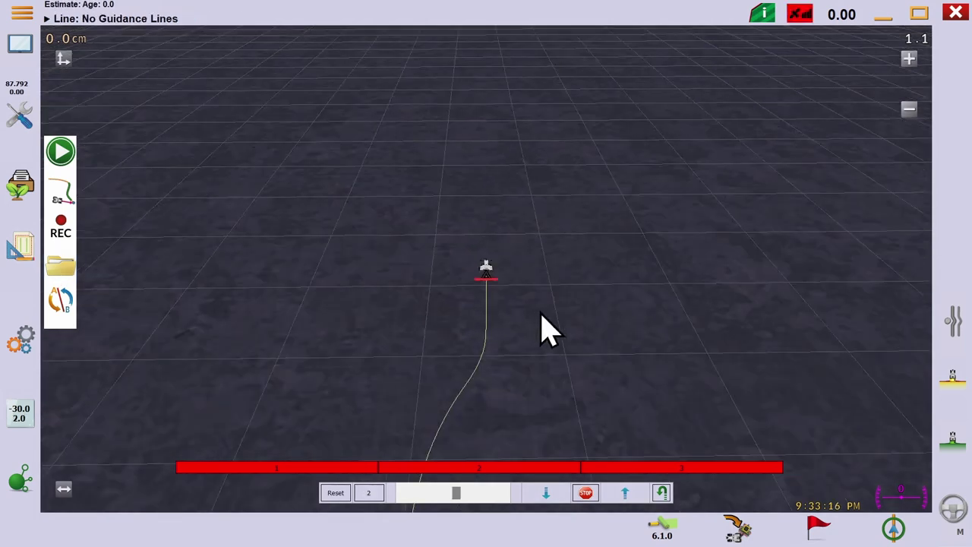
pyautogui.press('Up')
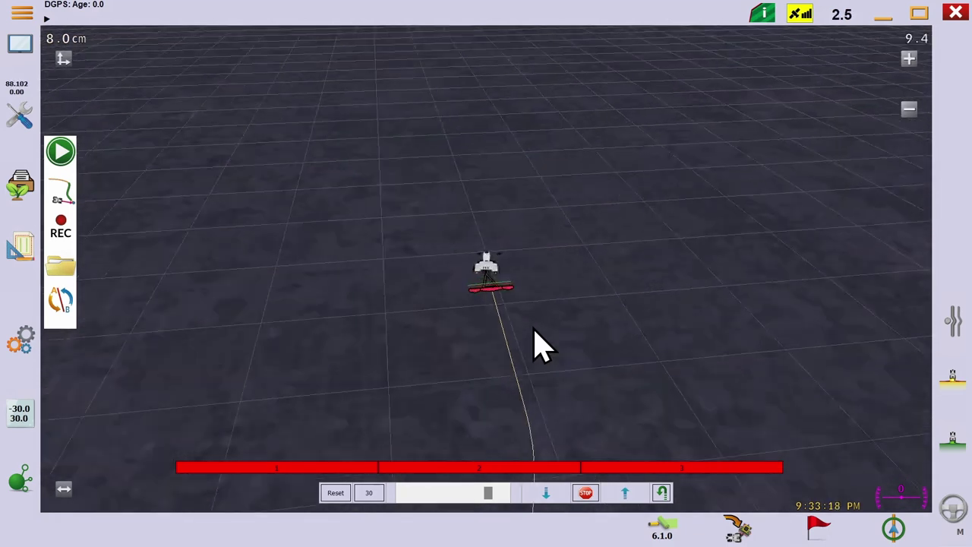
pyautogui.scroll(-8, 541, 346)
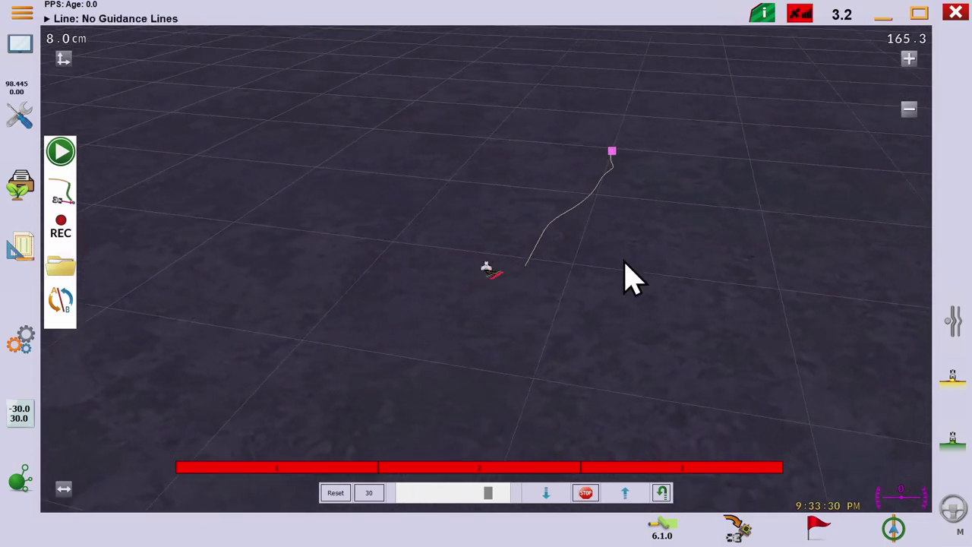
pyautogui.click(368, 493)
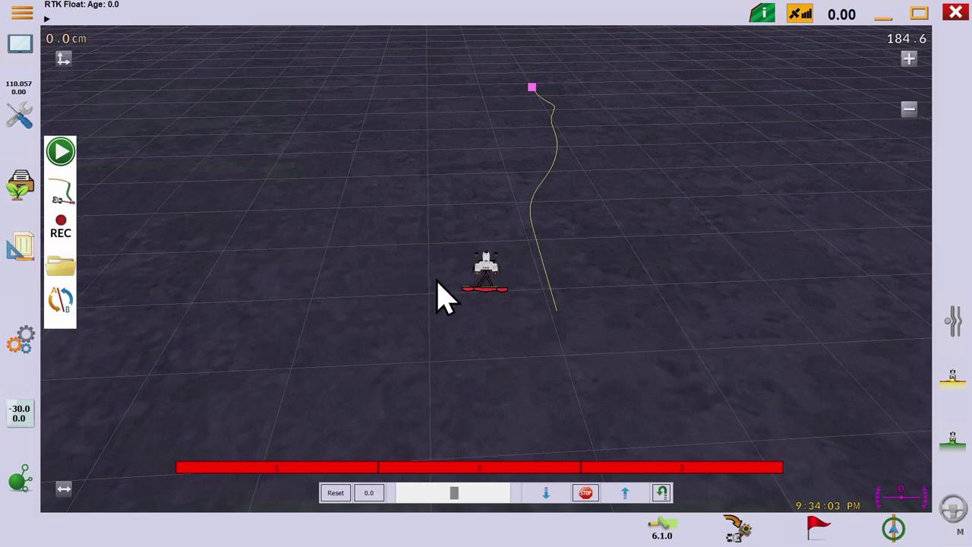
# Step: Start playing back path1 and bring the simulated tractor's speed to zero
pyautogui.click(64, 157)
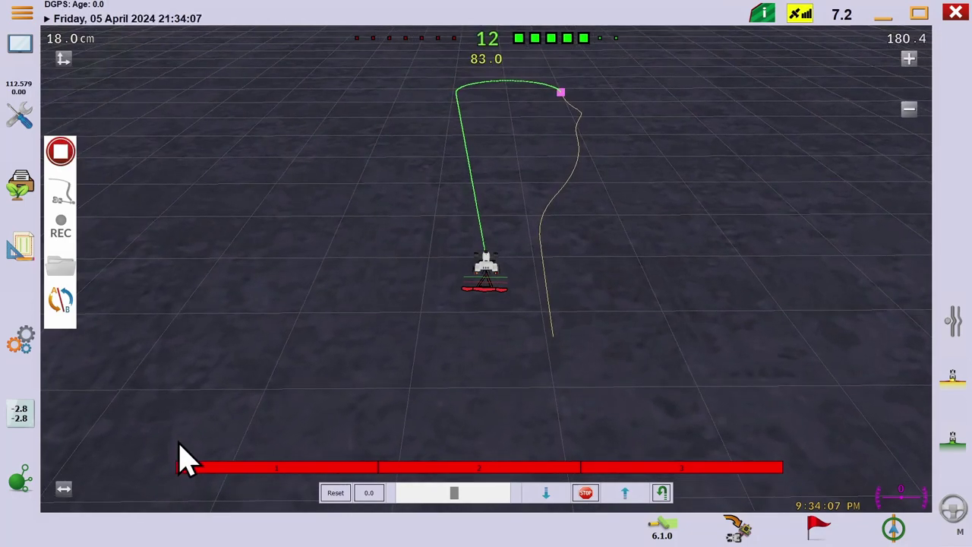
pyautogui.click(586, 493)
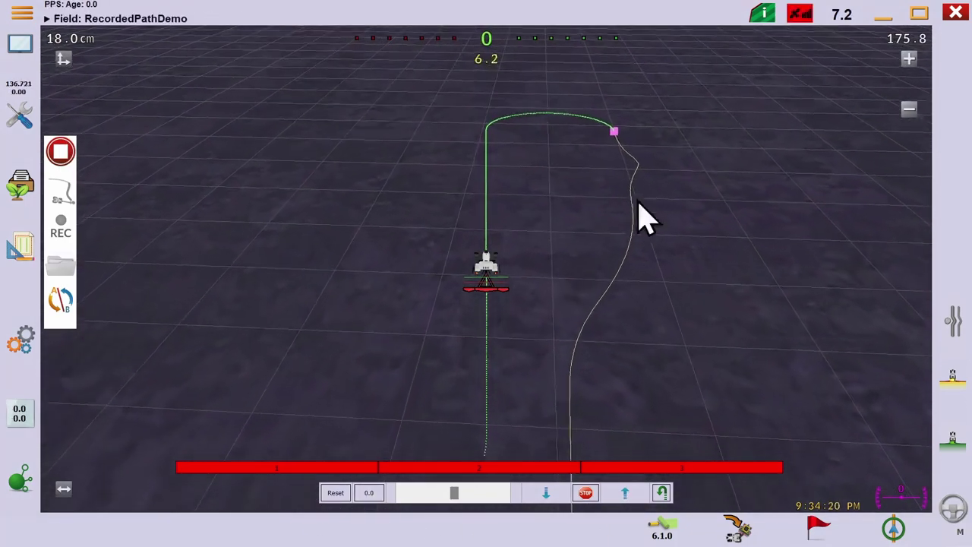
pyautogui.scroll(3, 489, 250)
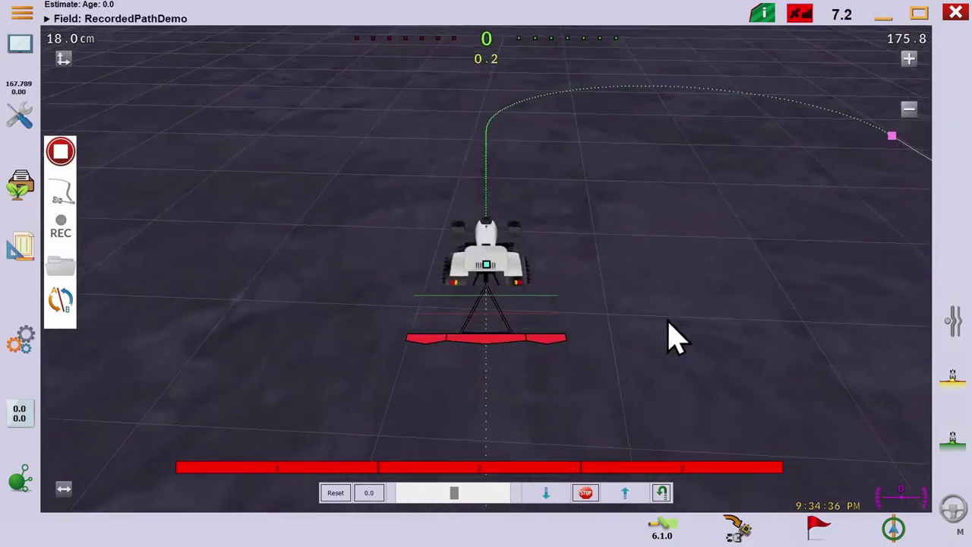
pyautogui.scroll(-3, 683, 327)
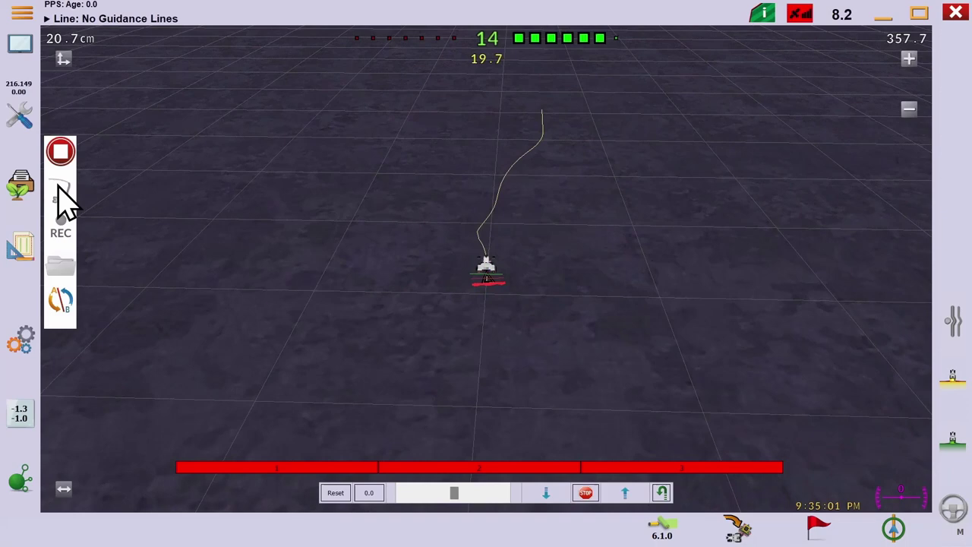
pyautogui.scroll(2, 512, 262)
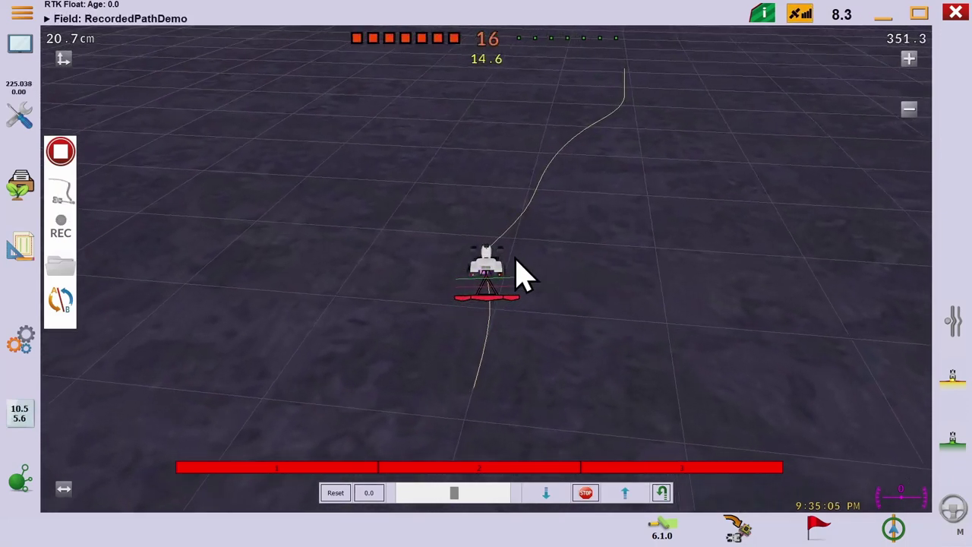
pyautogui.scroll(2, 516, 262)
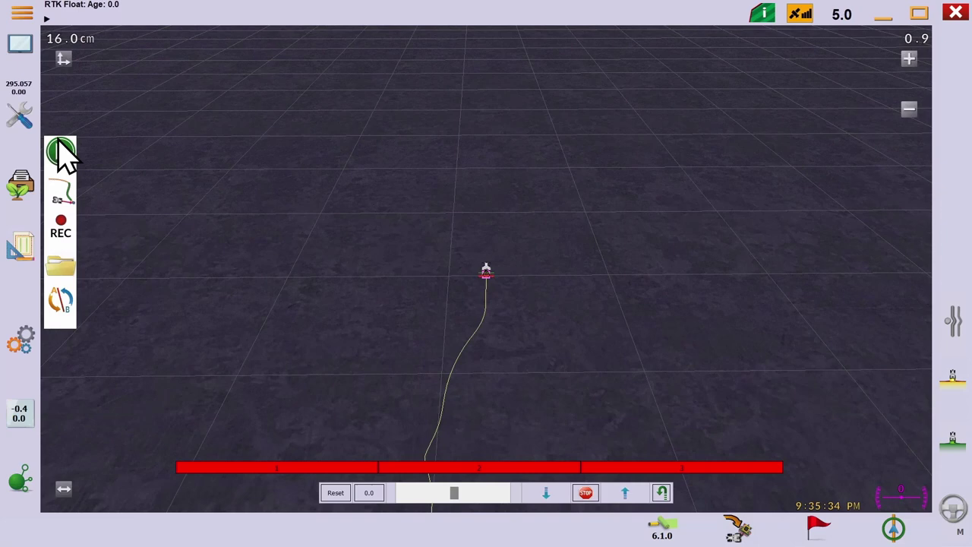
# Step: Play path1 from its start, stop, restart playback, then stop it again
pyautogui.click(61, 150)
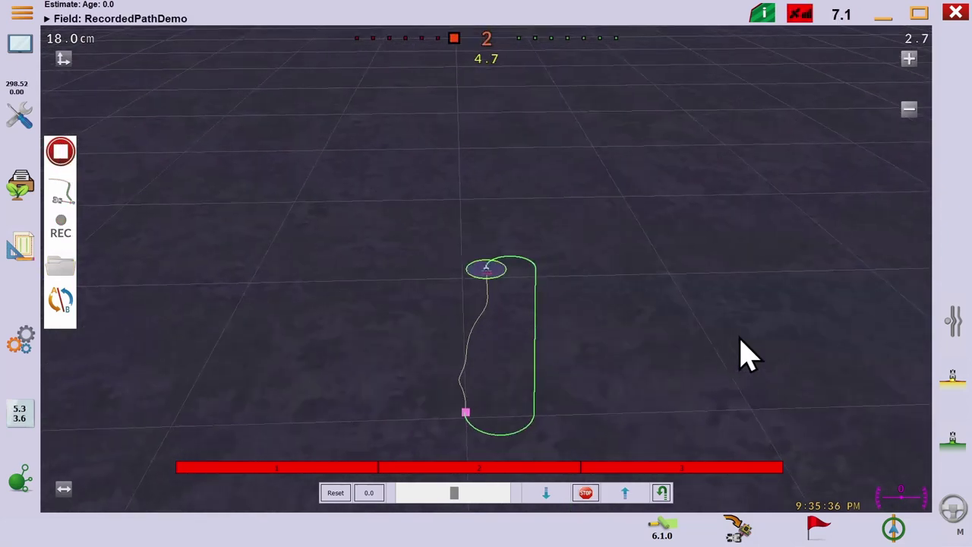
pyautogui.click(64, 155)
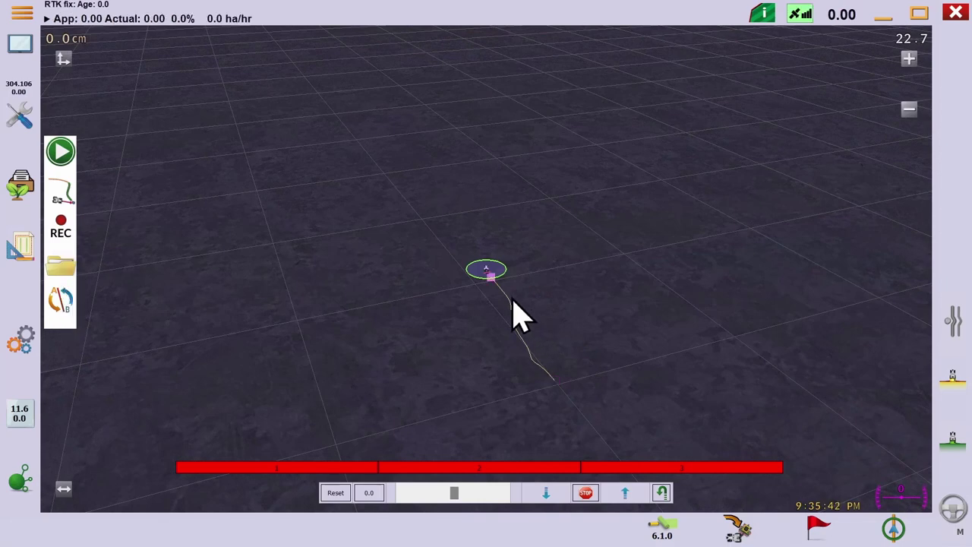
pyautogui.click(64, 151)
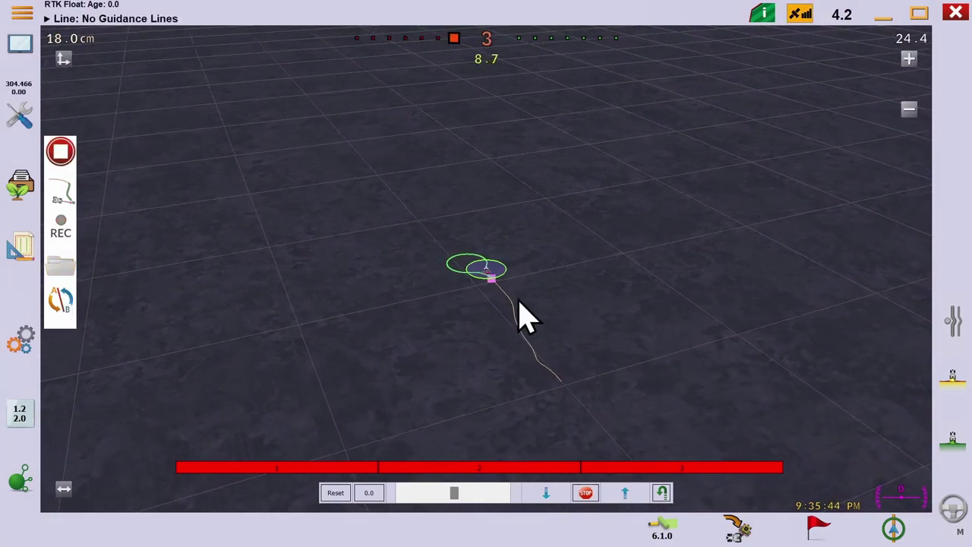
pyautogui.scroll(3, 456, 287)
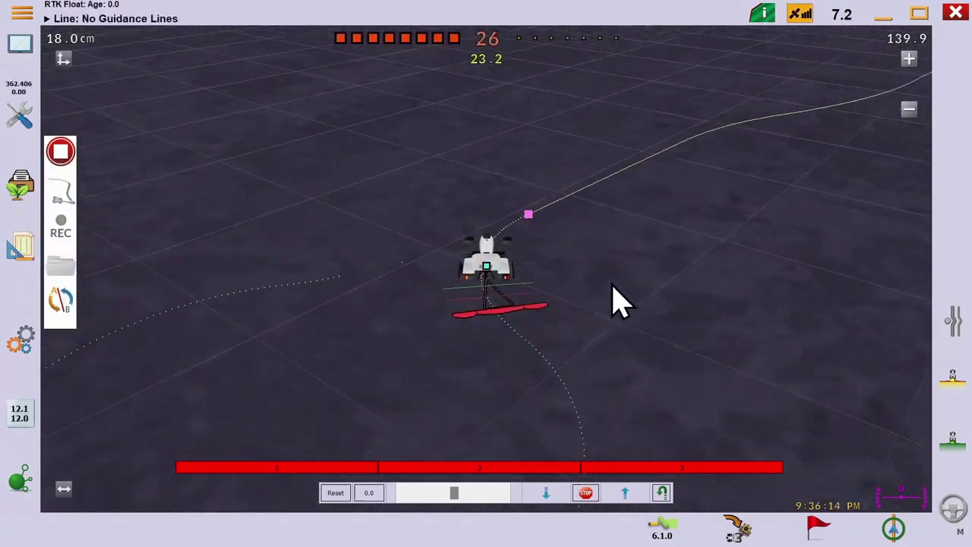
pyautogui.click(60, 150)
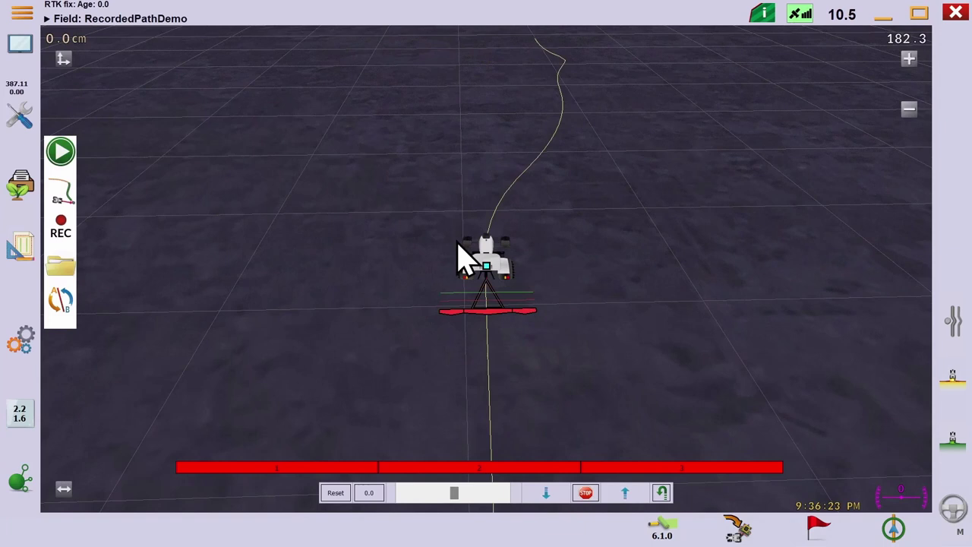
# Step: Set the resume style to Last Stopped Position and play path1 from there
pyautogui.click(62, 190)
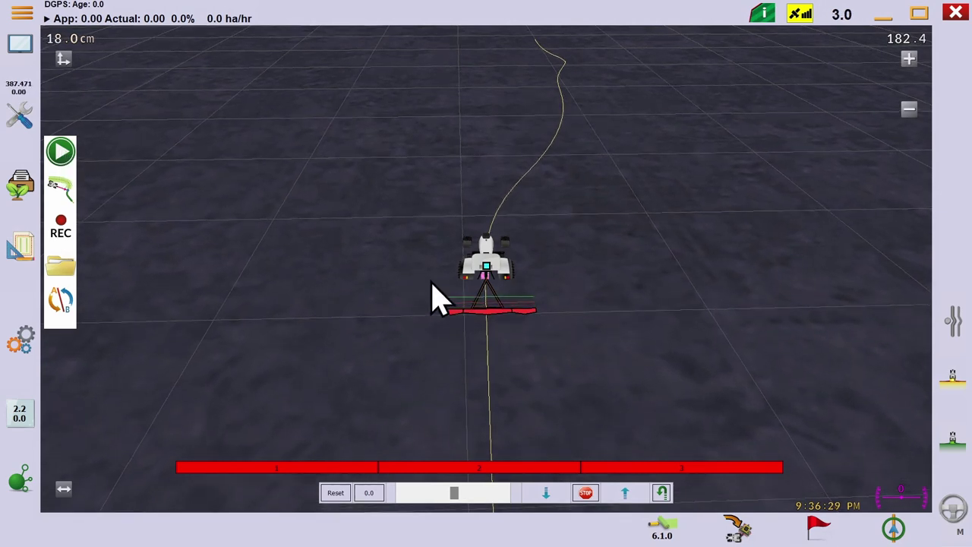
pyautogui.click(62, 152)
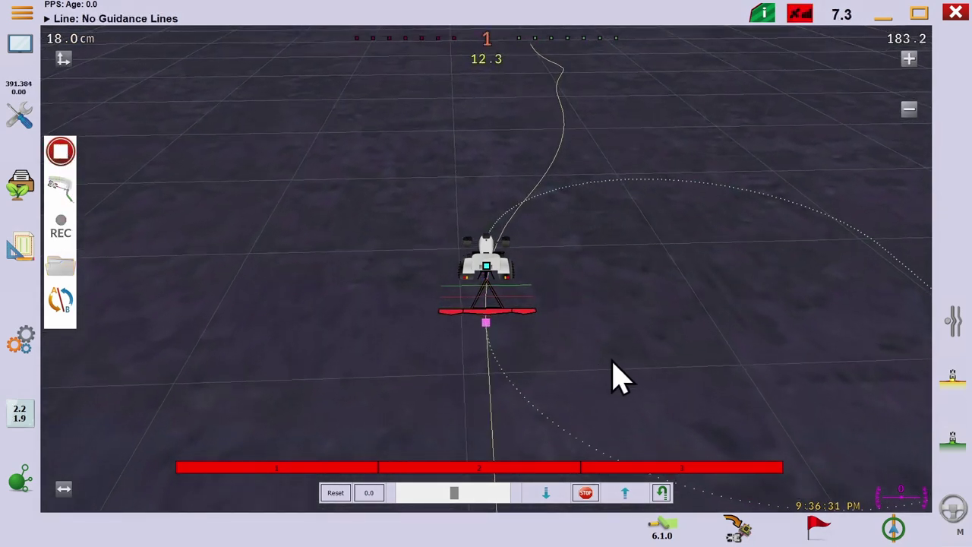
pyautogui.scroll(-3, 619, 376)
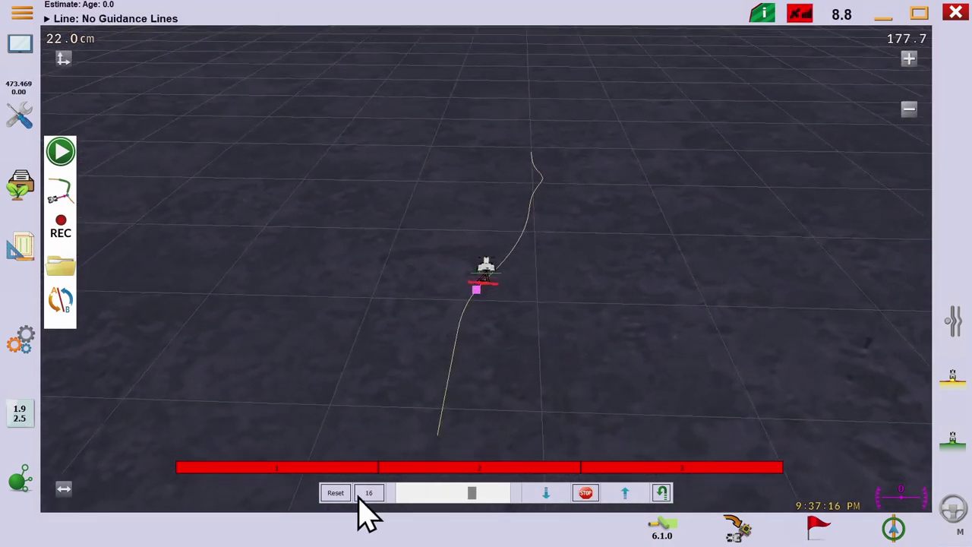
# Step: Halt the simulated tractor and start recording a new path along the AB line
pyautogui.click(585, 492)
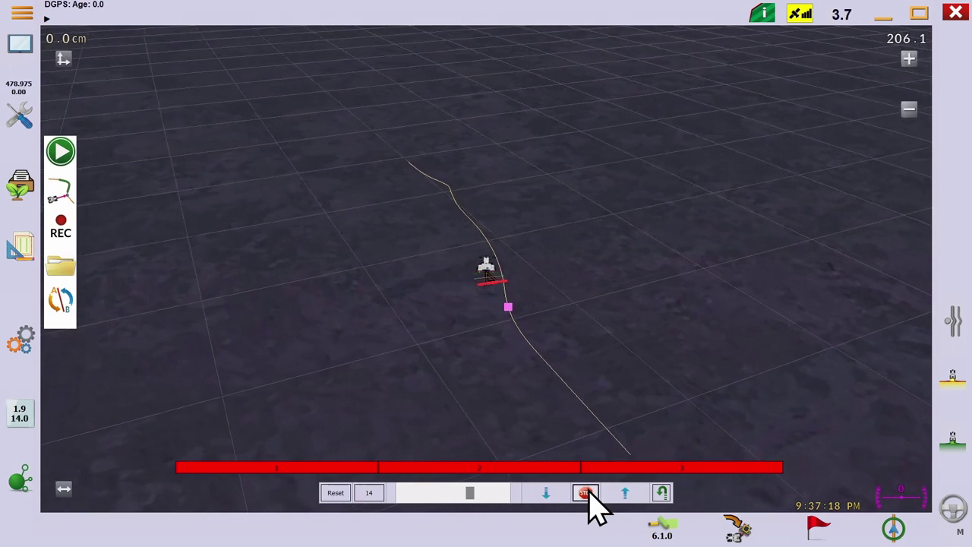
pyautogui.click(61, 149)
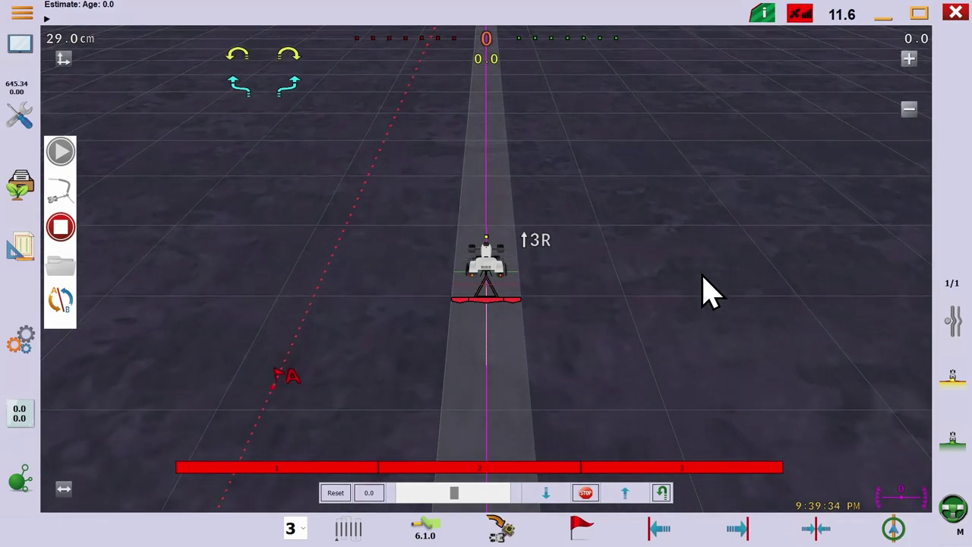
# Step: While recording, U-turn left onto pass 2R, then right onto pass 6R
pyautogui.scroll(3, 499, 420)
pyautogui.scroll(-5, 495, 419)
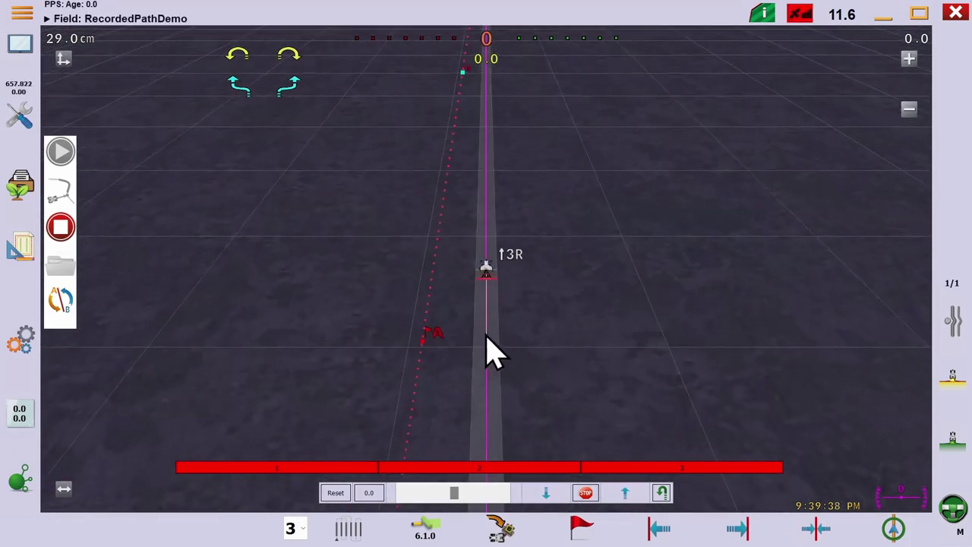
pyautogui.scroll(3, 516, 353)
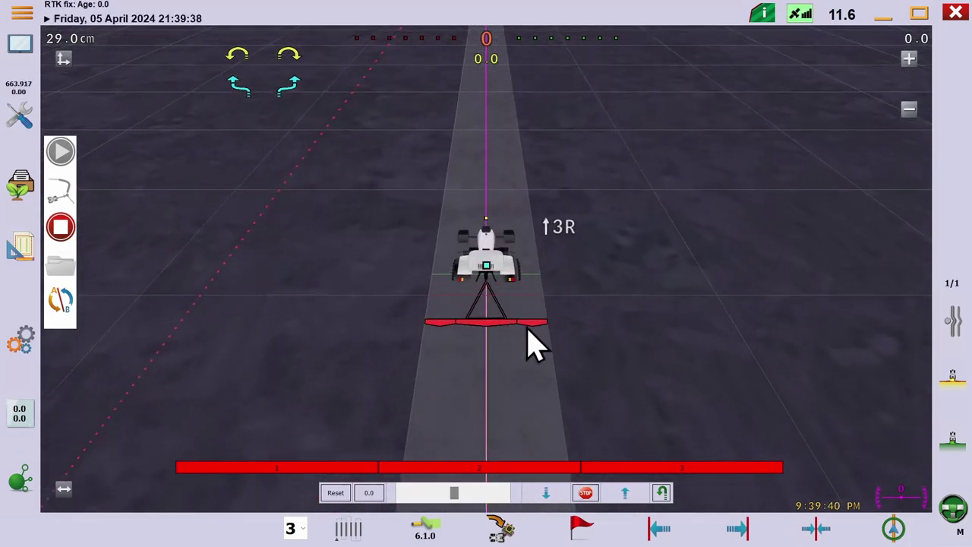
pyautogui.click(242, 86)
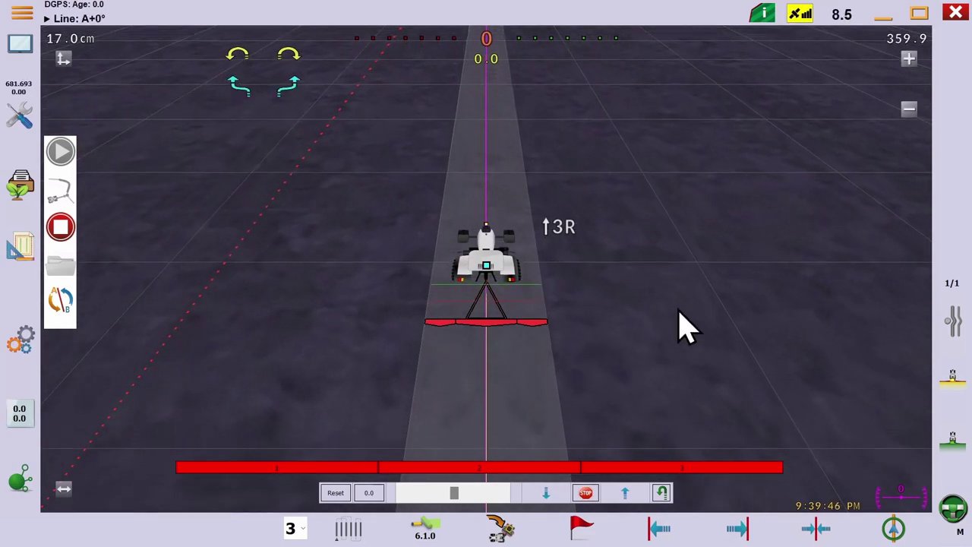
pyautogui.click(241, 87)
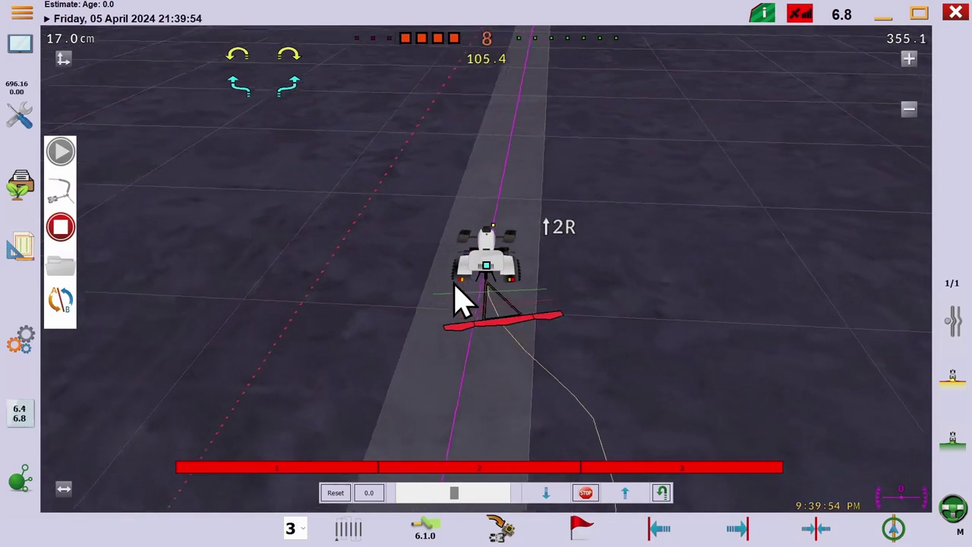
pyautogui.click(287, 58)
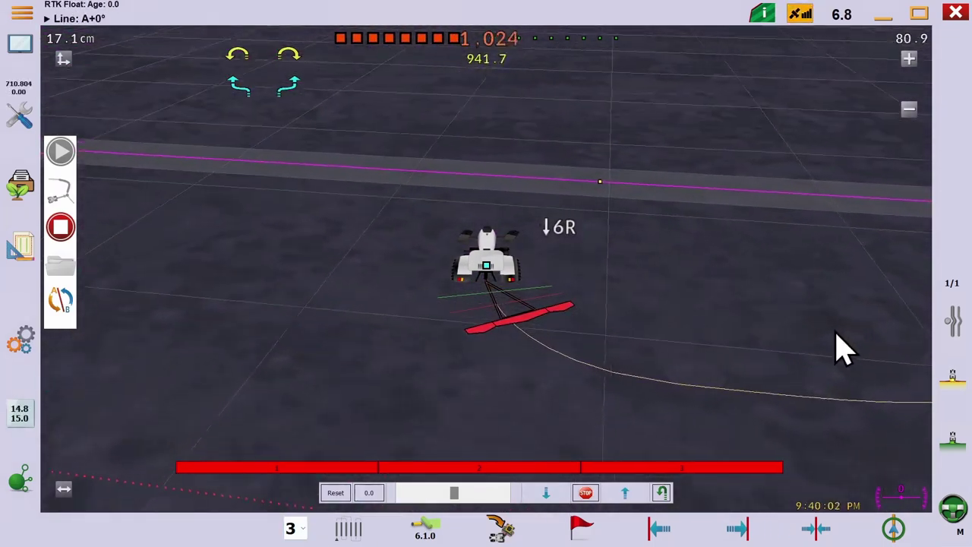
pyautogui.scroll(-3, 873, 361)
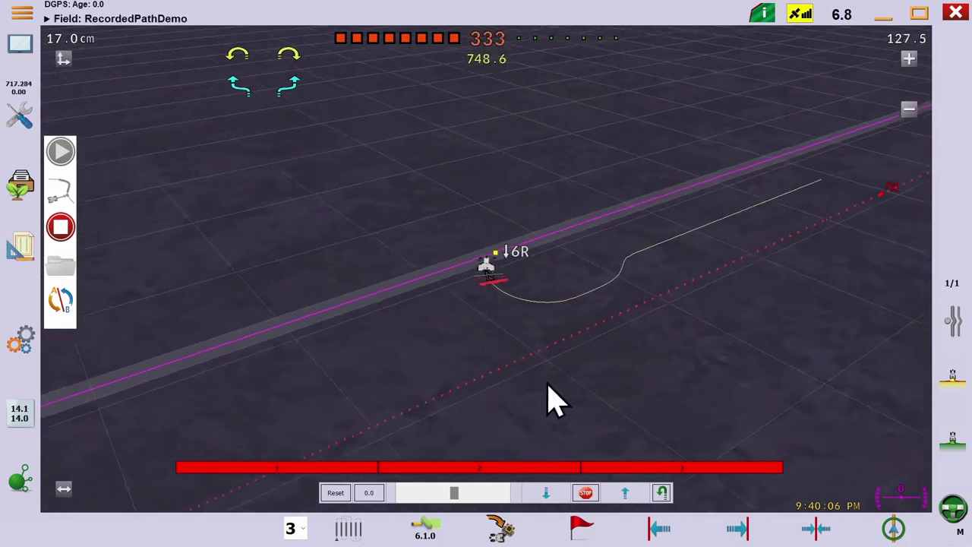
pyautogui.scroll(3, 547, 319)
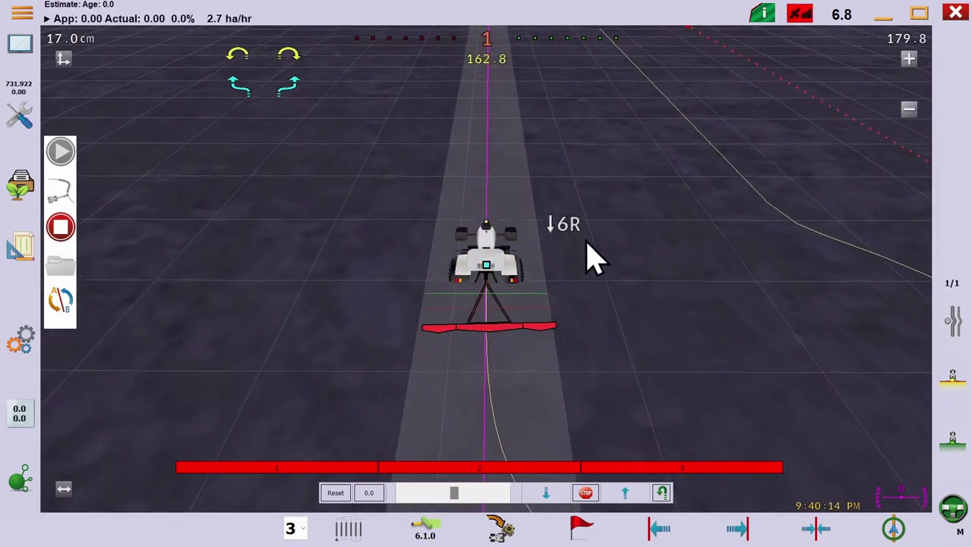
# Step: Stop recording, save the path as 'following the work', and switch off AB-line guidance
pyautogui.click(61, 228)
pyautogui.click(455, 253)
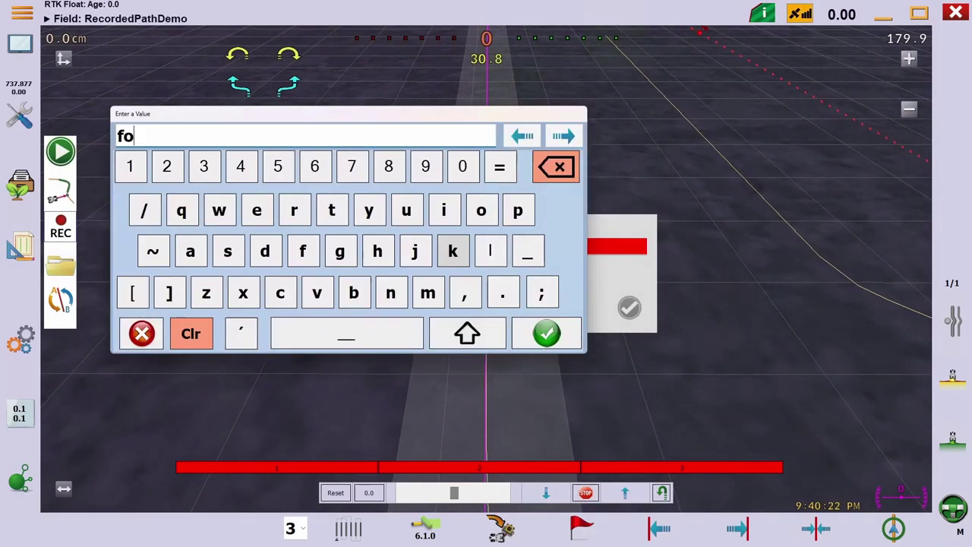
pyautogui.click(547, 334)
pyautogui.click(630, 306)
pyautogui.click(894, 531)
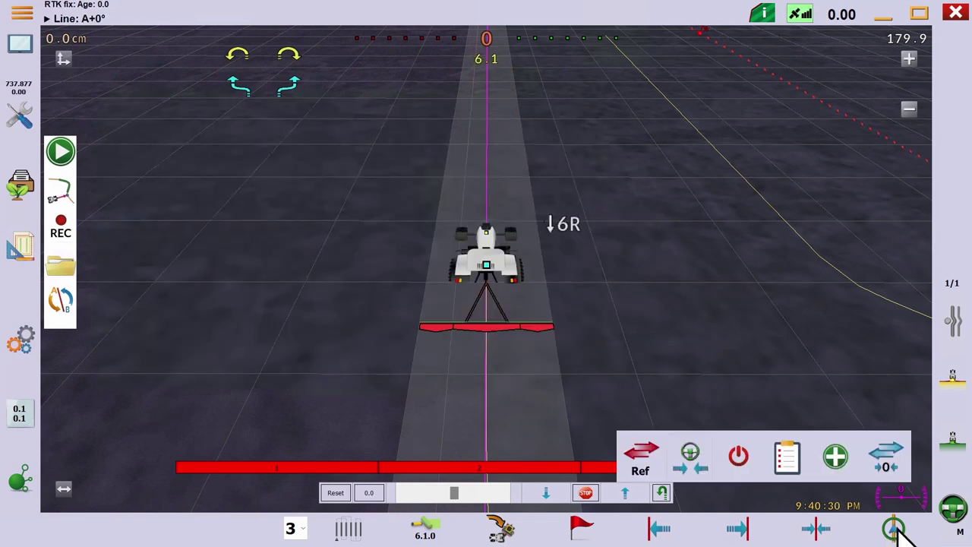
pyautogui.click(737, 458)
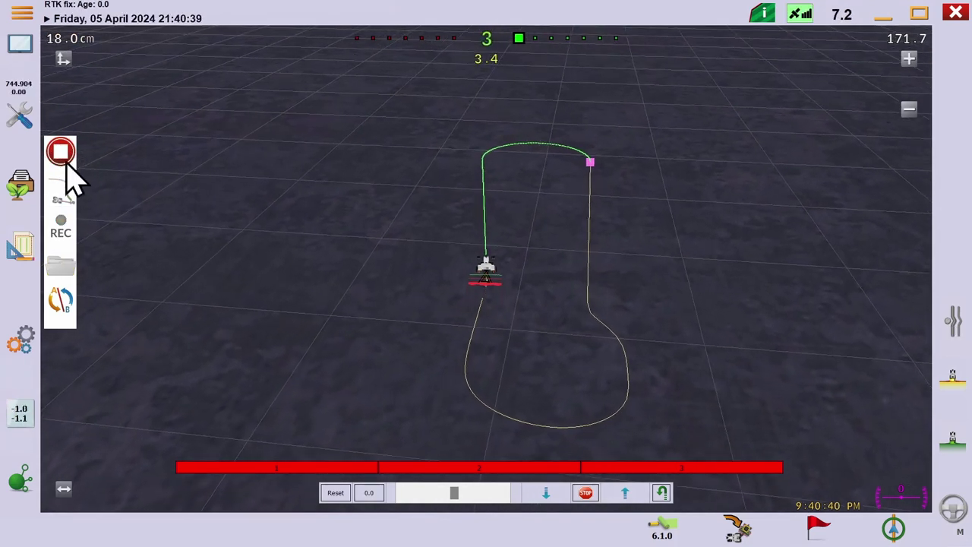
# Step: Stop playback, set the resume style to Closest Point, and restart the recorded path
pyautogui.click(65, 161)
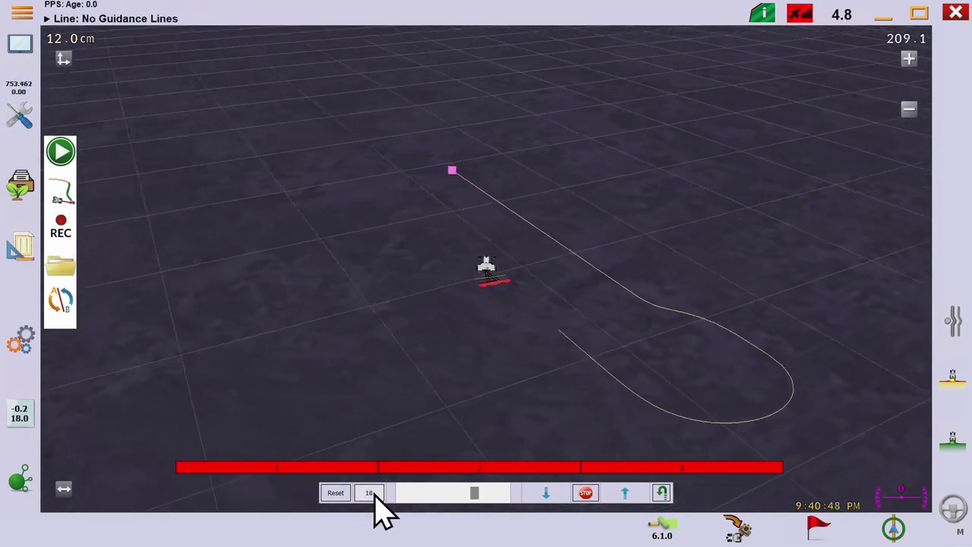
pyautogui.click(62, 191)
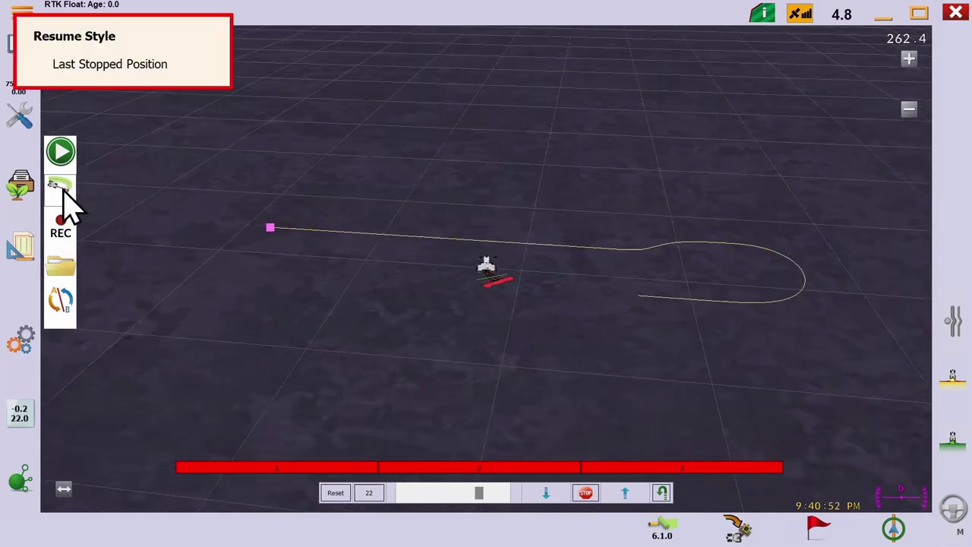
pyautogui.click(63, 192)
pyautogui.click(59, 156)
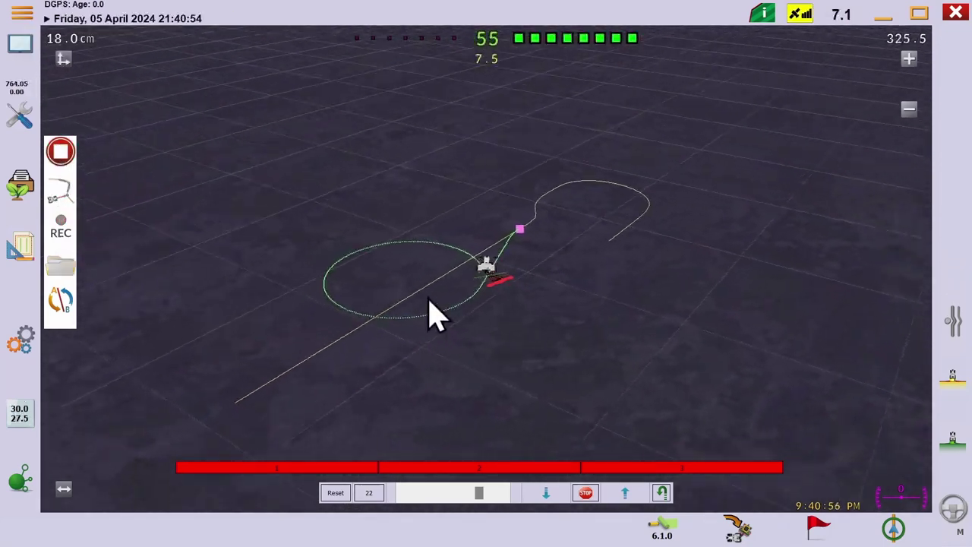